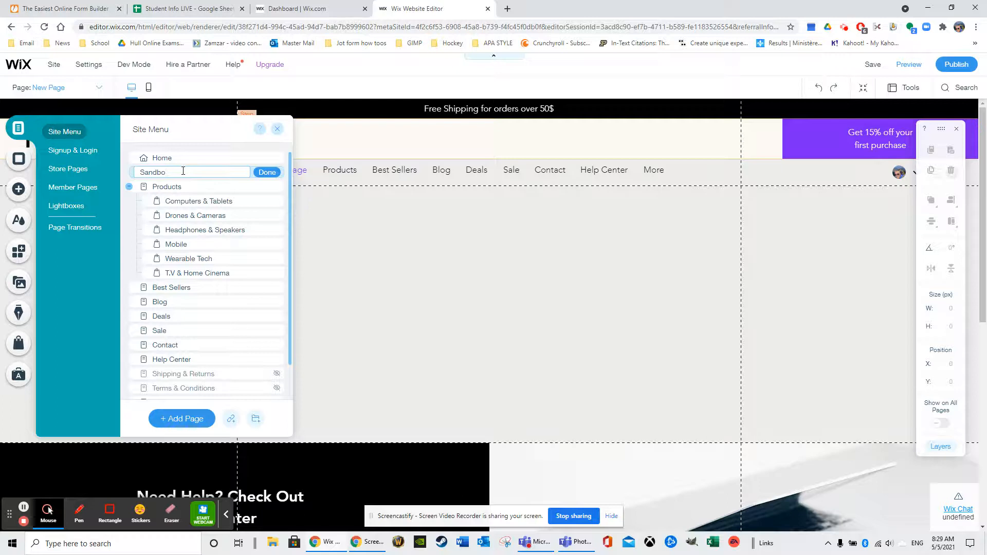
- Name the new page Sandbox and close the site menu
click(265, 172)
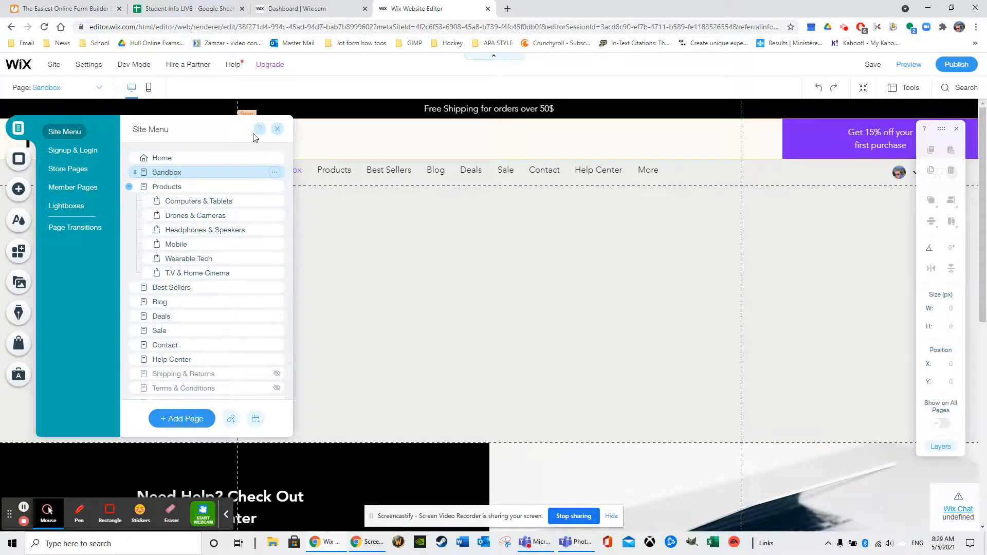
click(279, 129)
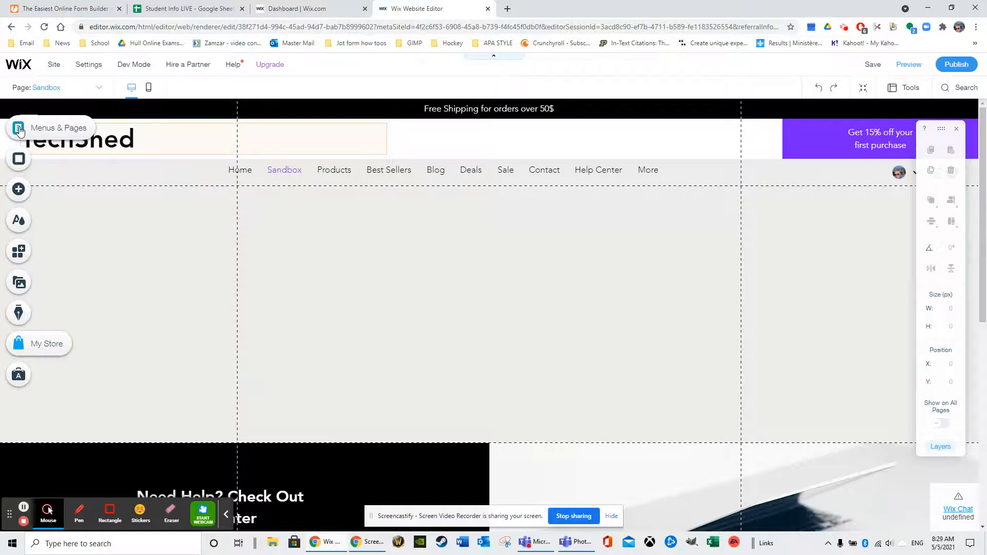
- Open the page background options for the Sandbox page and look over the whole page
click(18, 163)
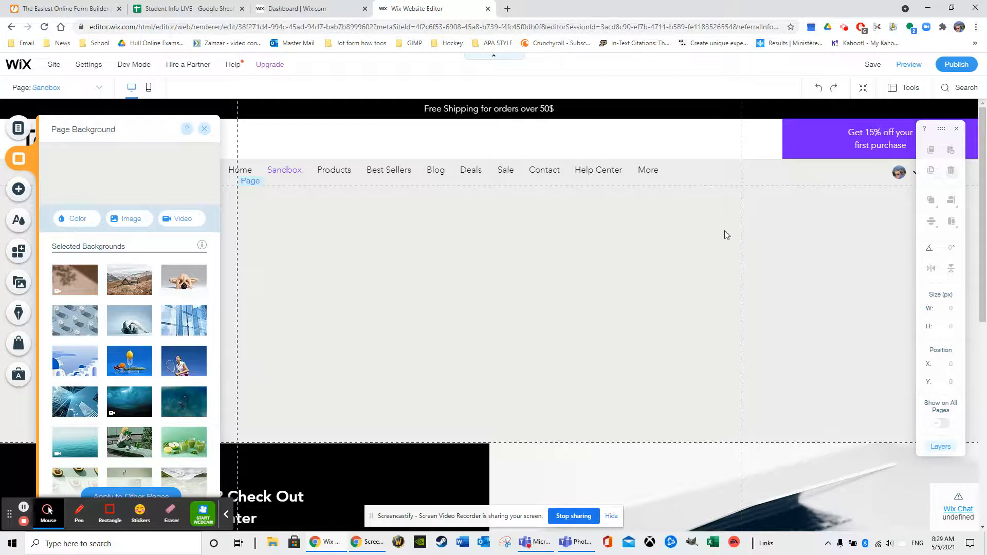
scroll(674, 362, down, 5)
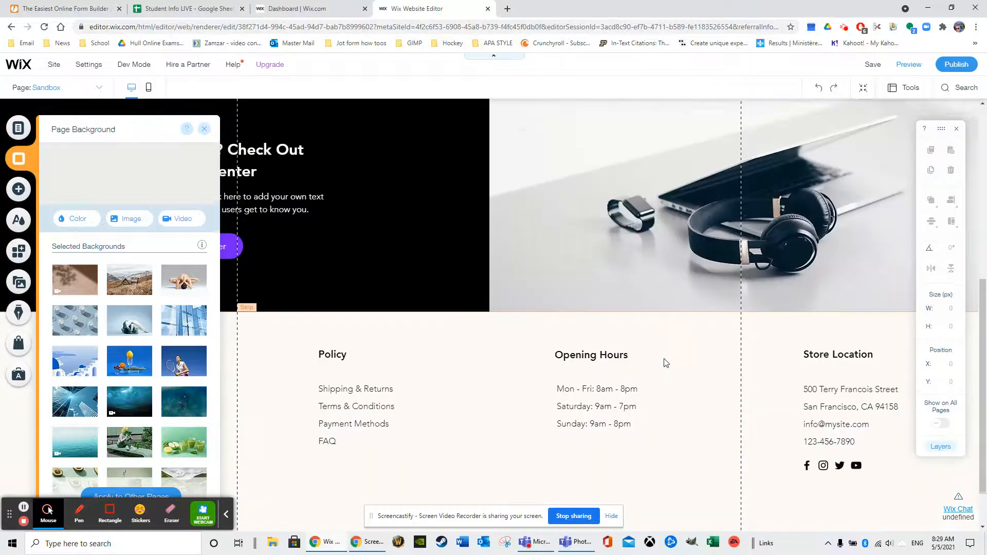
scroll(656, 352, up, 5)
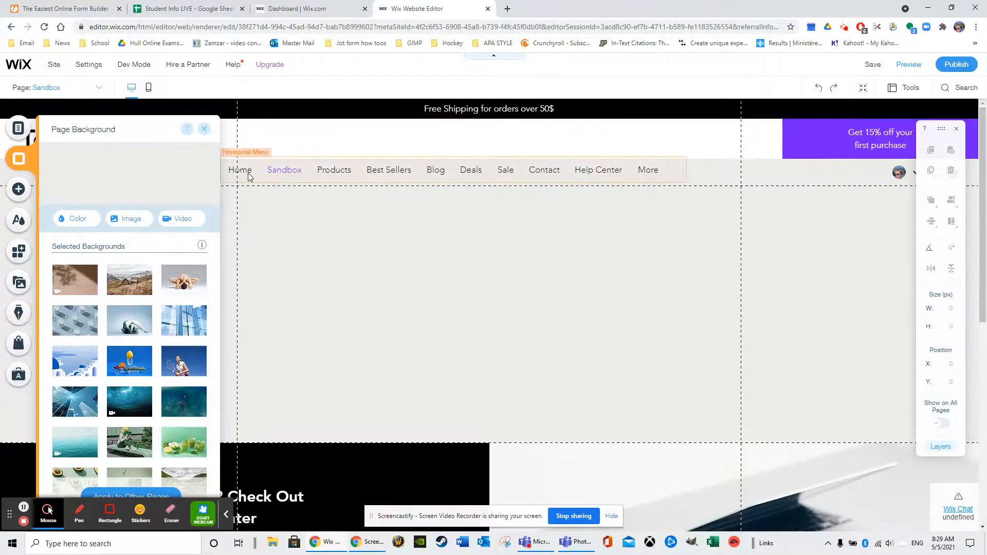
- Switch to the Home page and look over its layout for comparison with the Sandbox page
click(19, 129)
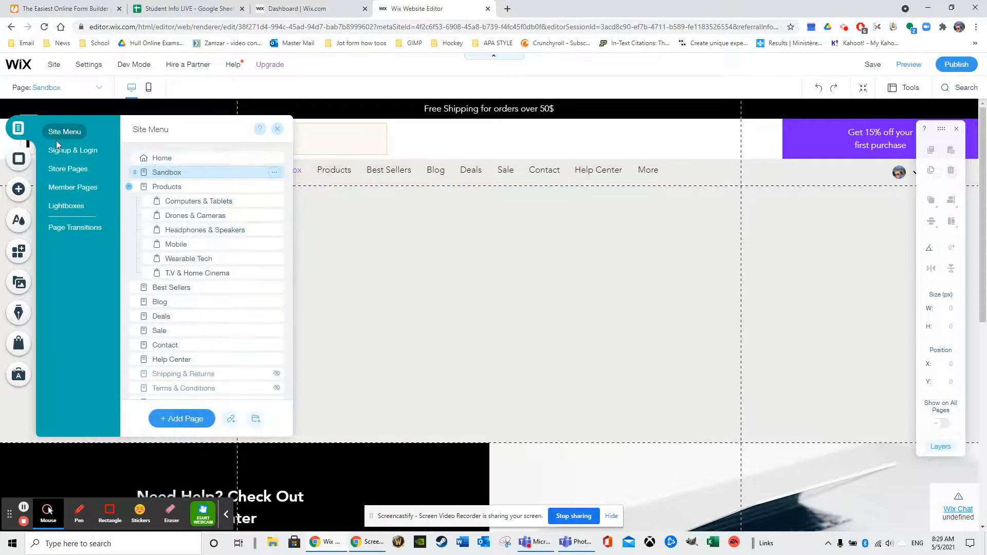
click(155, 157)
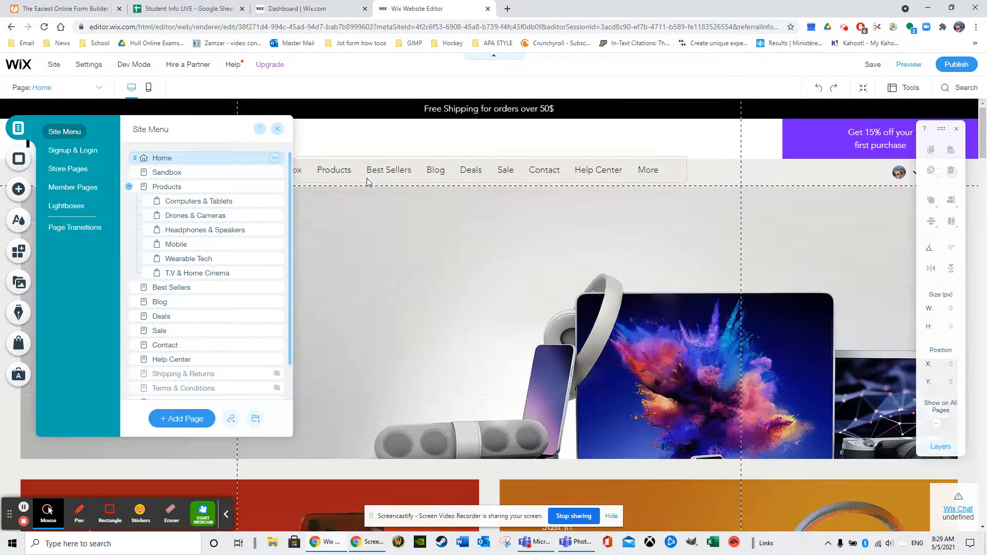
scroll(580, 312, down, 4)
scroll(527, 335, up, 4)
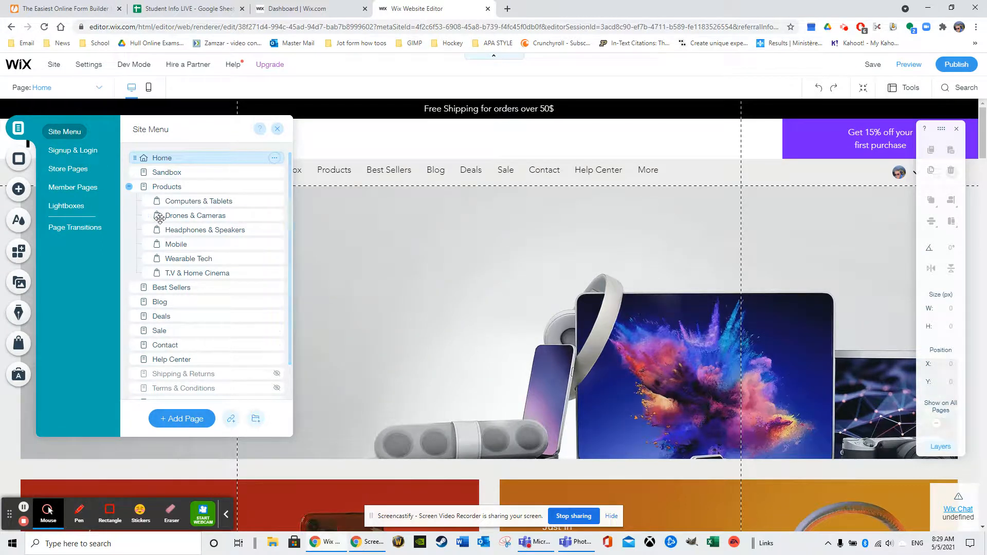
- Open the Home page's background options and browse the suggested backgrounds and the color, image and video choices
click(18, 160)
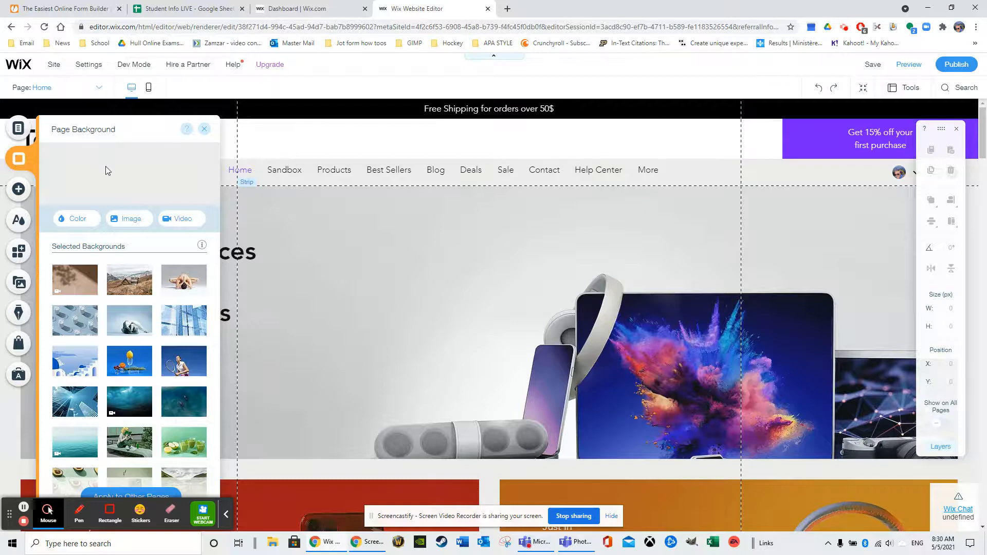
scroll(180, 283, down, 3)
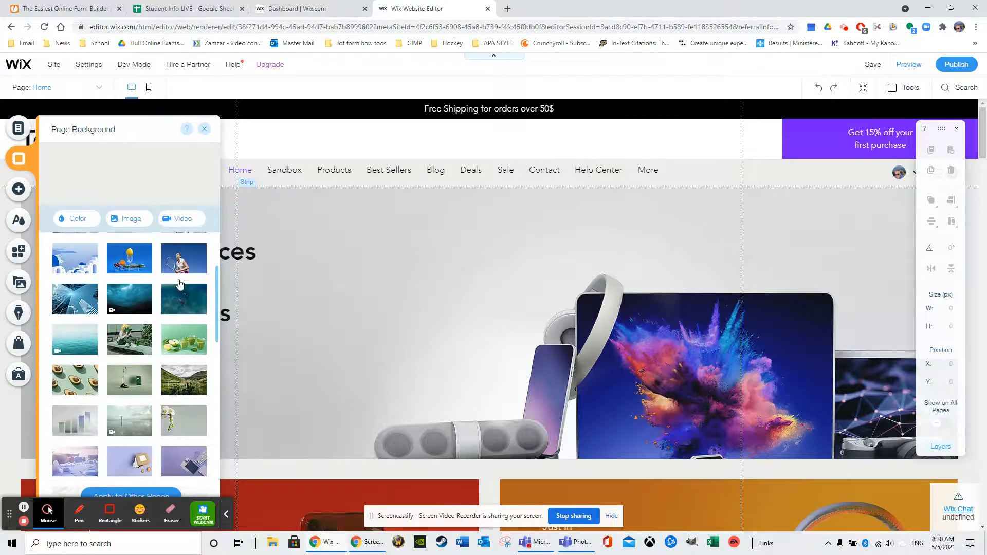
scroll(180, 288, down, 2)
scroll(330, 245, down, 3)
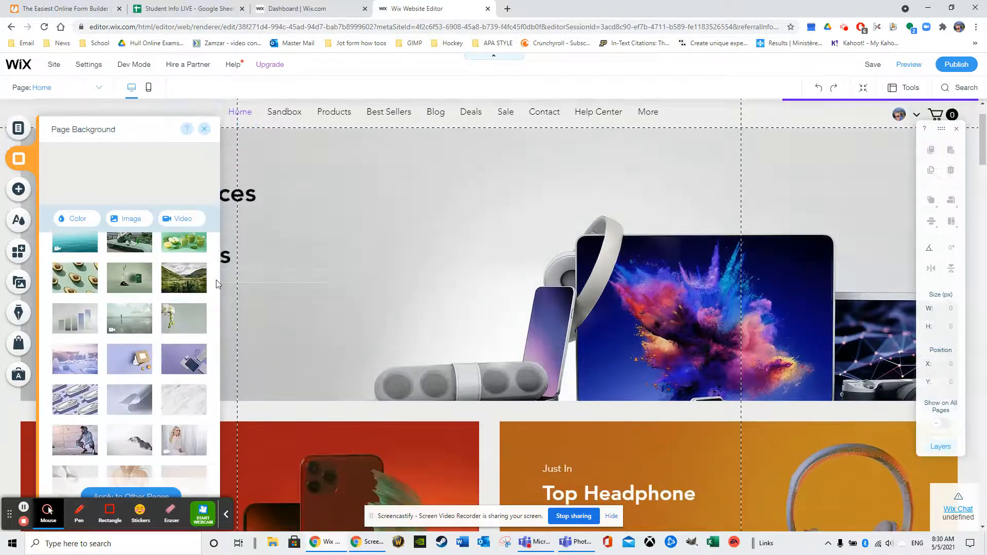
scroll(172, 394, down, 1)
click(227, 516)
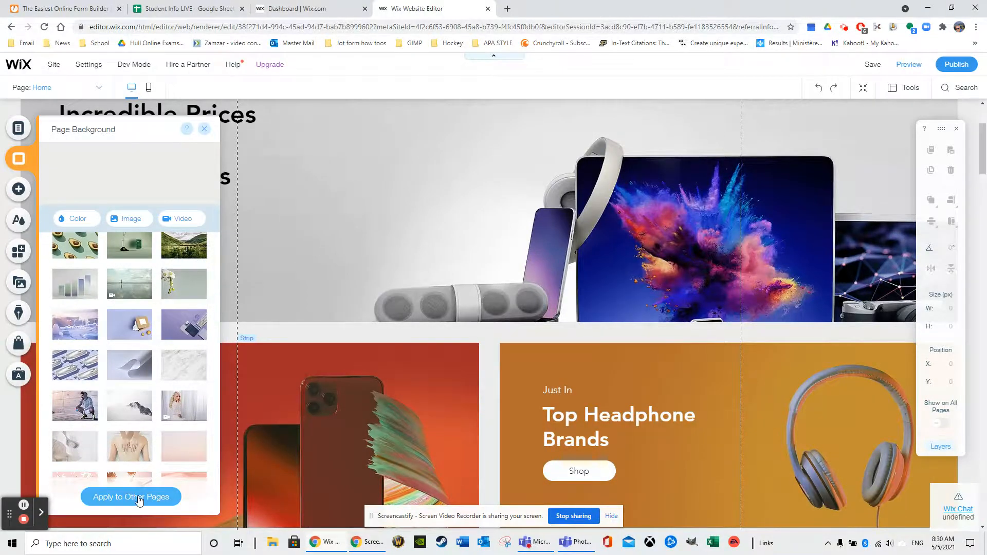
scroll(122, 289, up, 7)
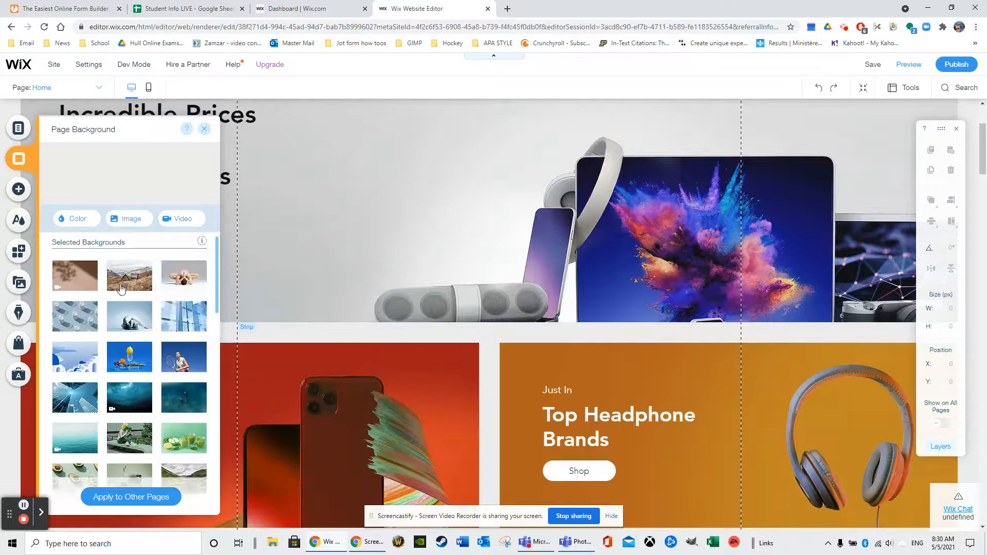
mouse_move(120, 288)
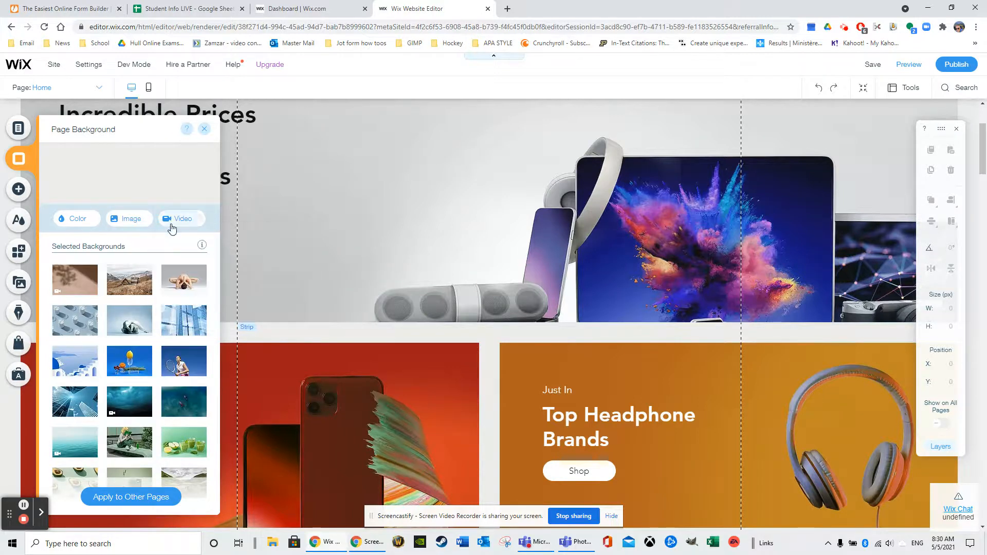
scroll(270, 122, up, 2)
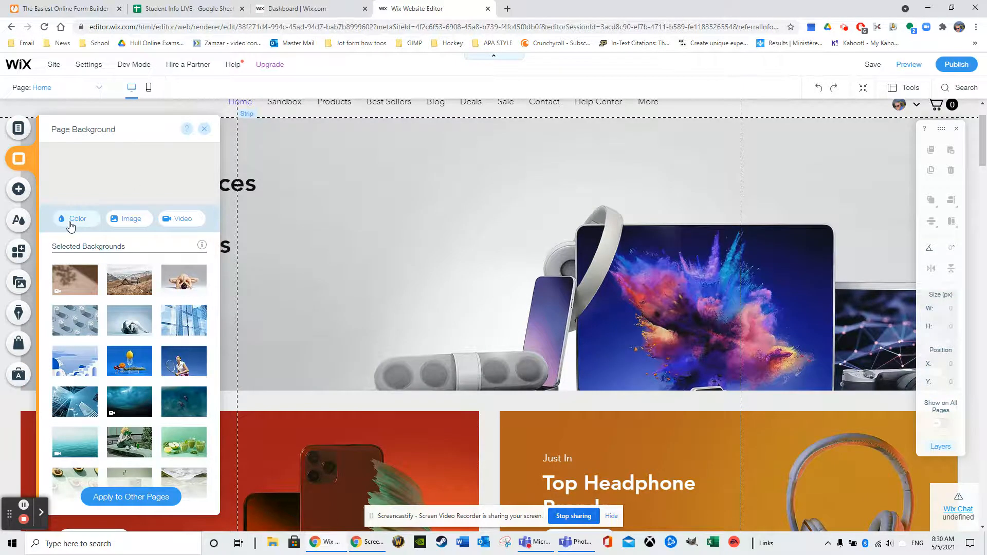
right_click(142, 219)
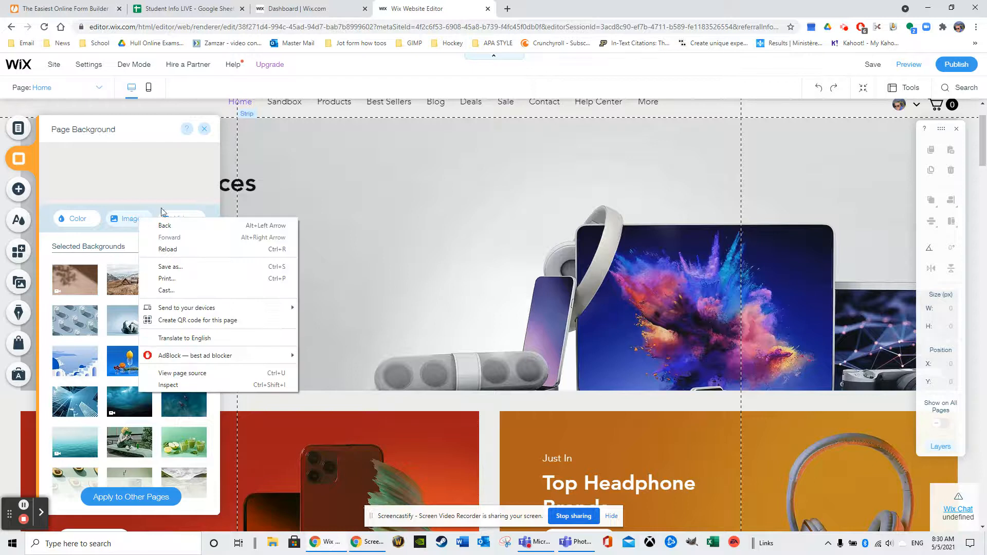
click(175, 213)
click(127, 199)
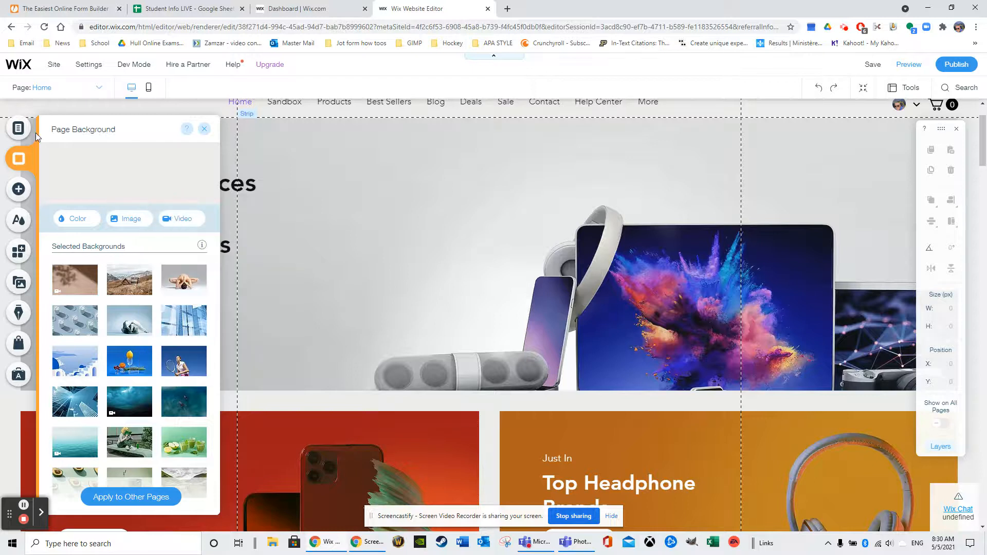
- Return to the Sandbox page and open the video chooser for its page background
click(18, 128)
click(157, 183)
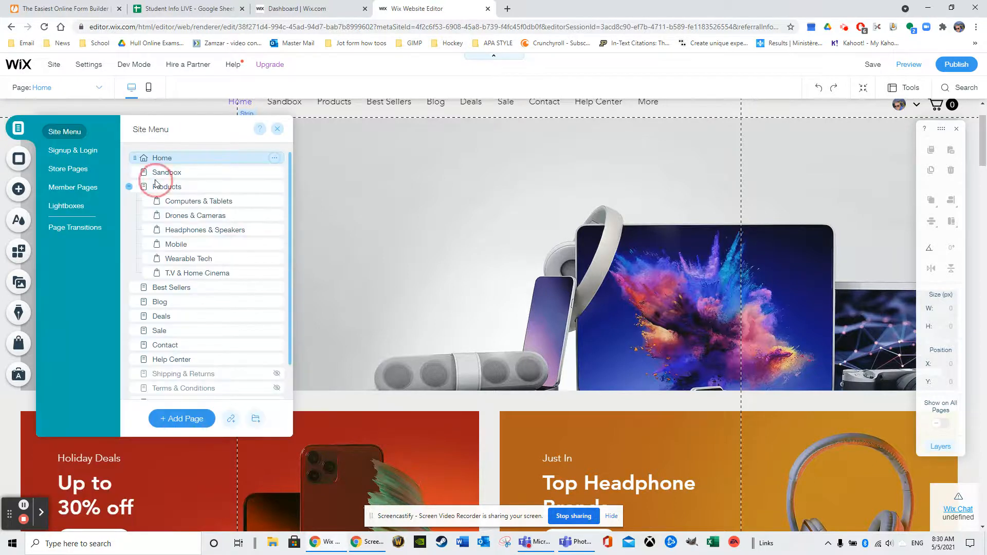
click(154, 175)
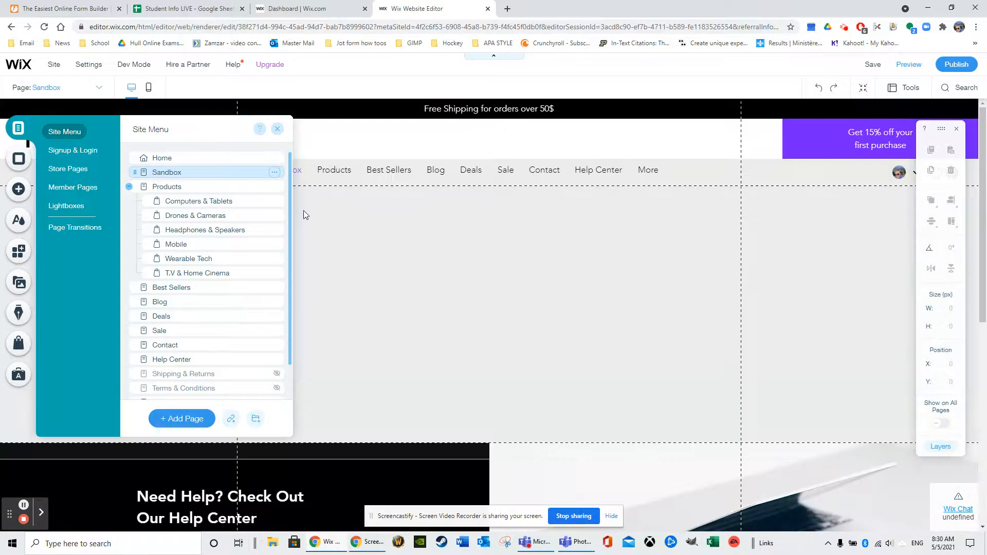
click(19, 160)
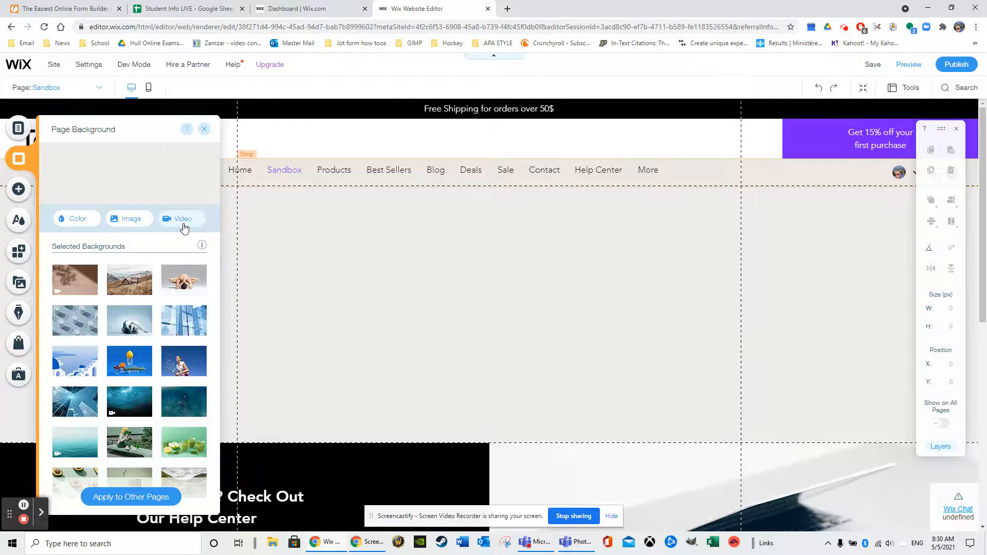
click(182, 220)
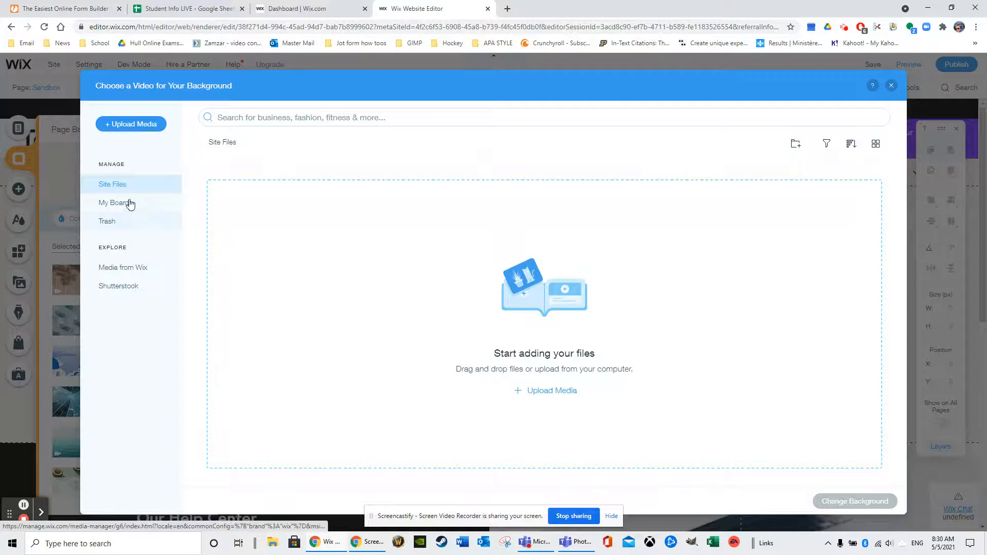
- Browse the Wix and Shutterstock video collections, examining the Shutterstock clips and their prices
click(132, 268)
click(125, 287)
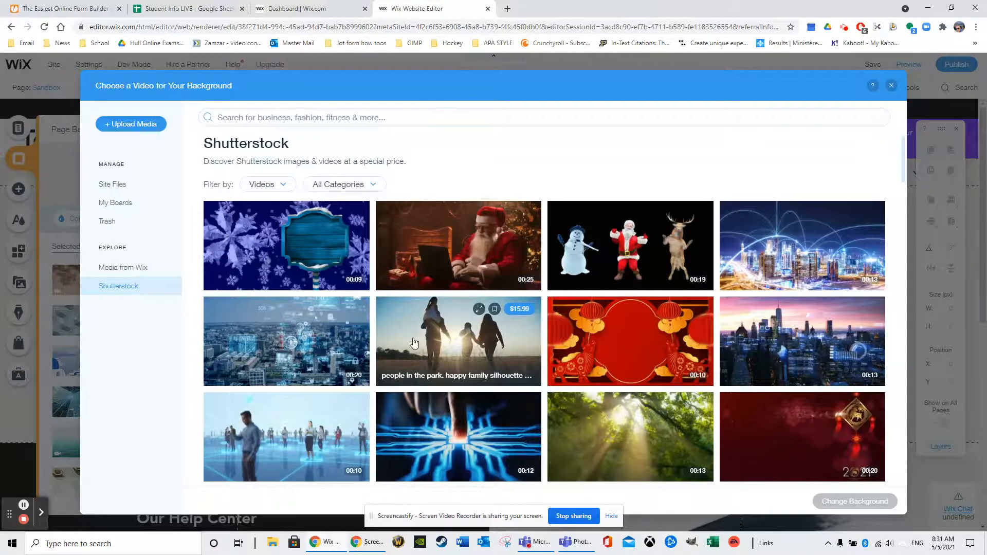
mouse_move(417, 350)
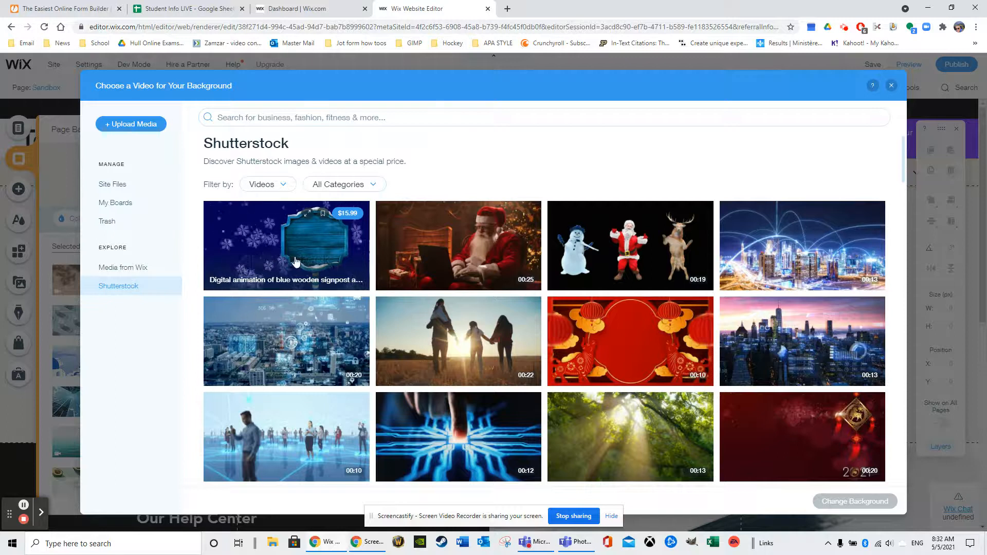
scroll(593, 288, down, 4)
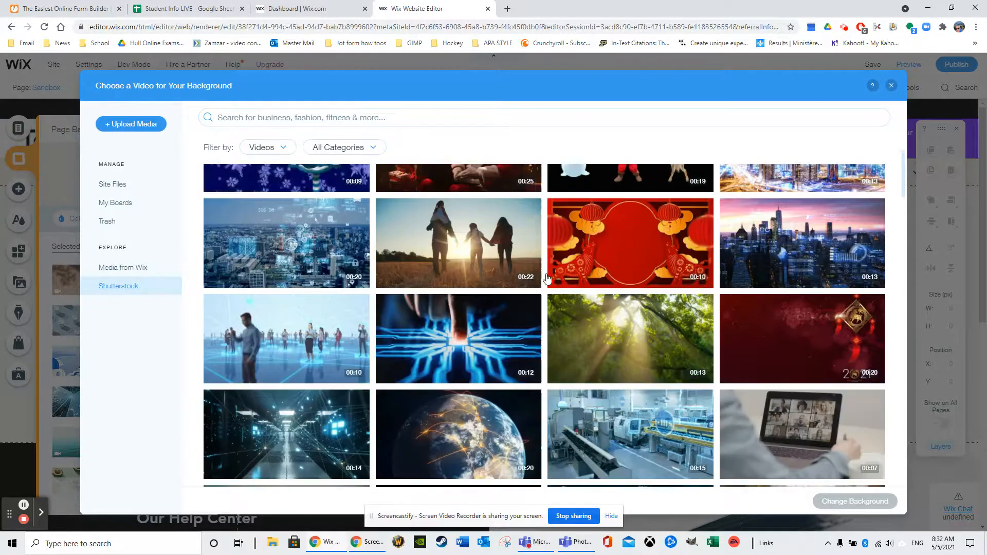
- Set the Paradise Serenity video from the Wix media collection as the Sandbox page background and preview the page
click(136, 266)
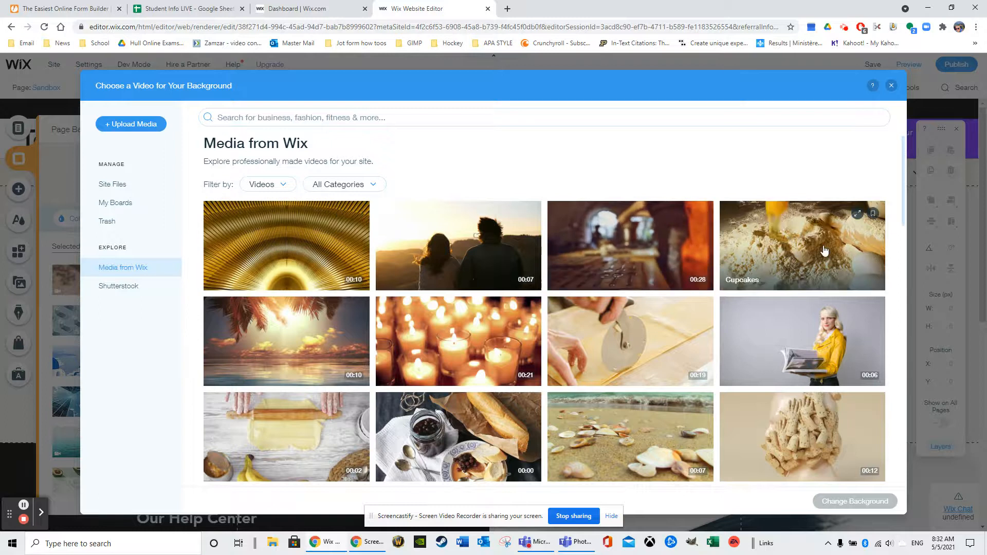
click(297, 331)
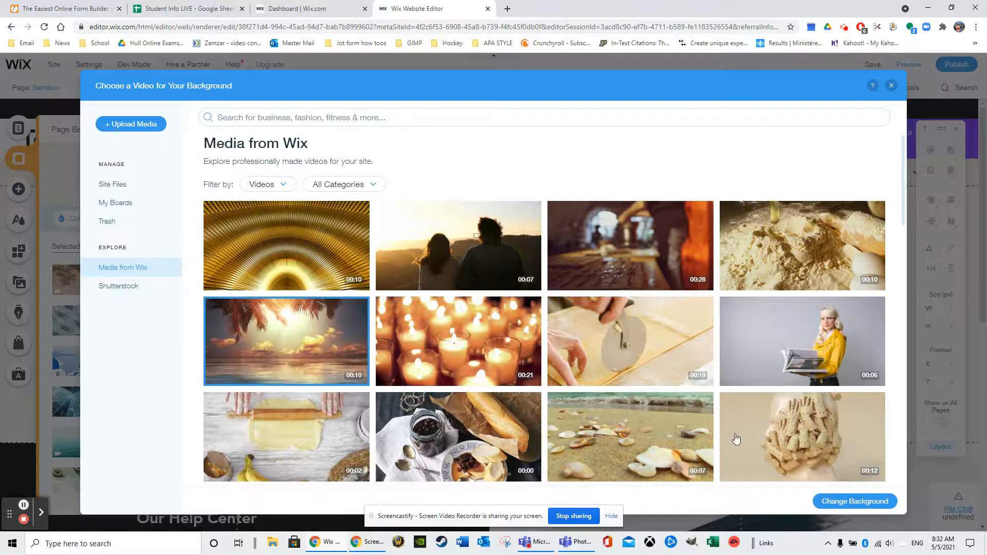
click(855, 502)
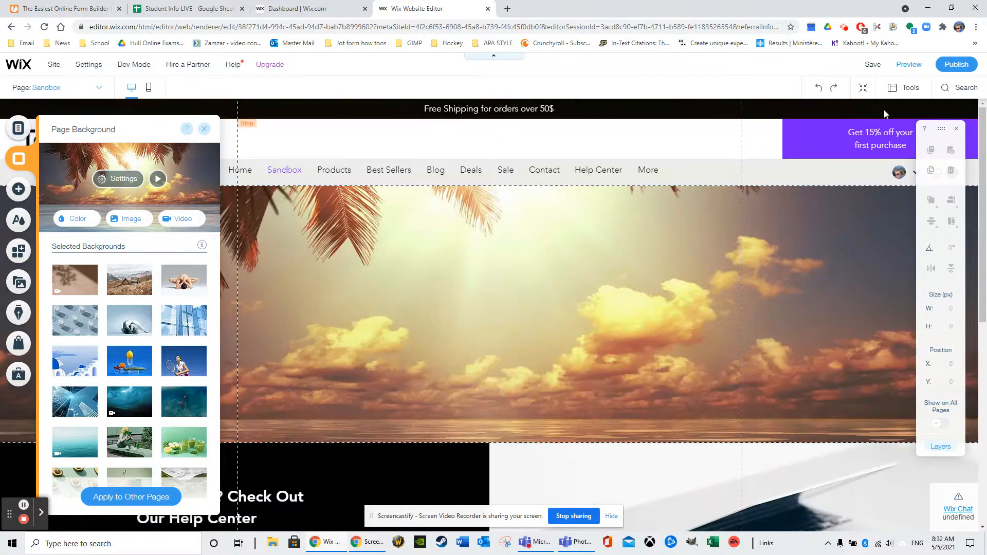
click(910, 67)
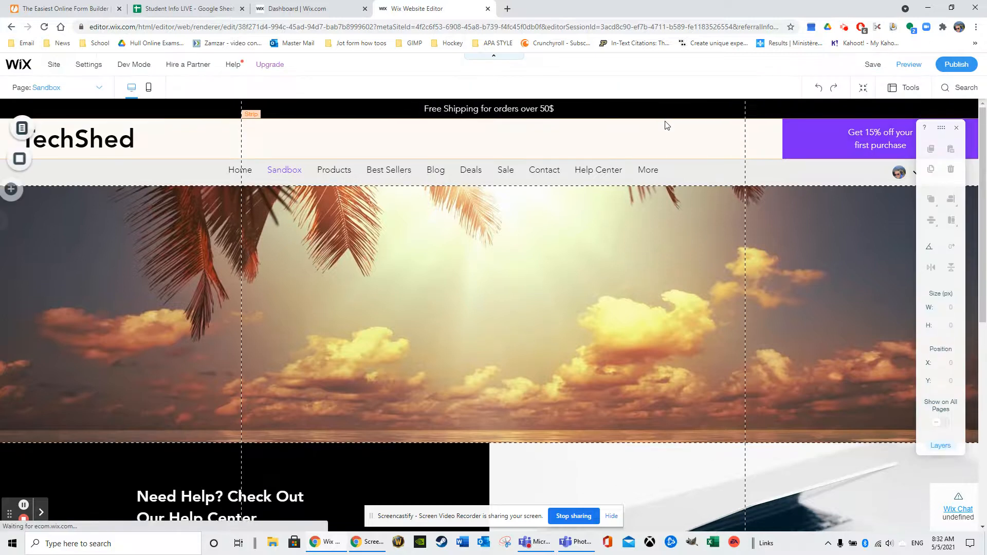
- Open the Sandbox background video's settings and overlay the first dense pattern on it
click(21, 162)
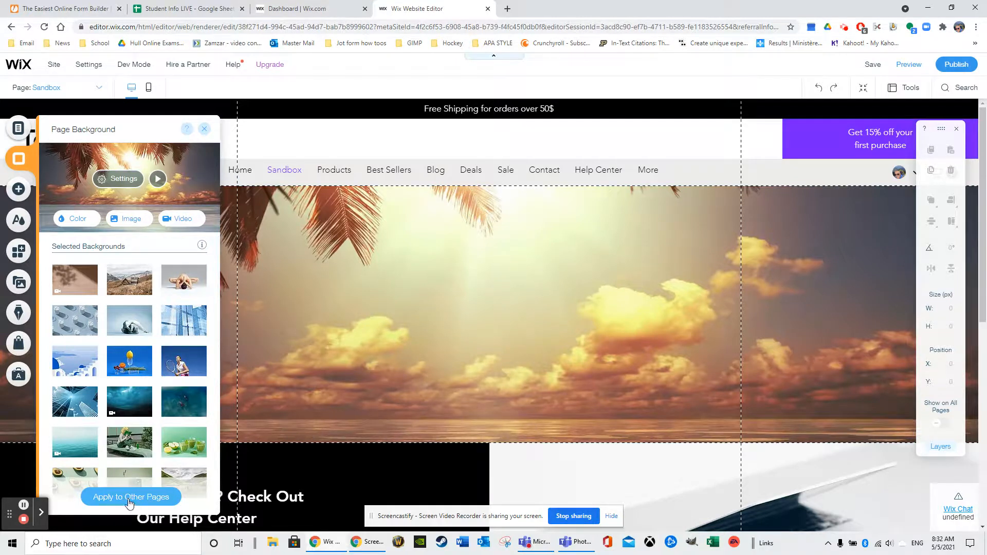
click(122, 180)
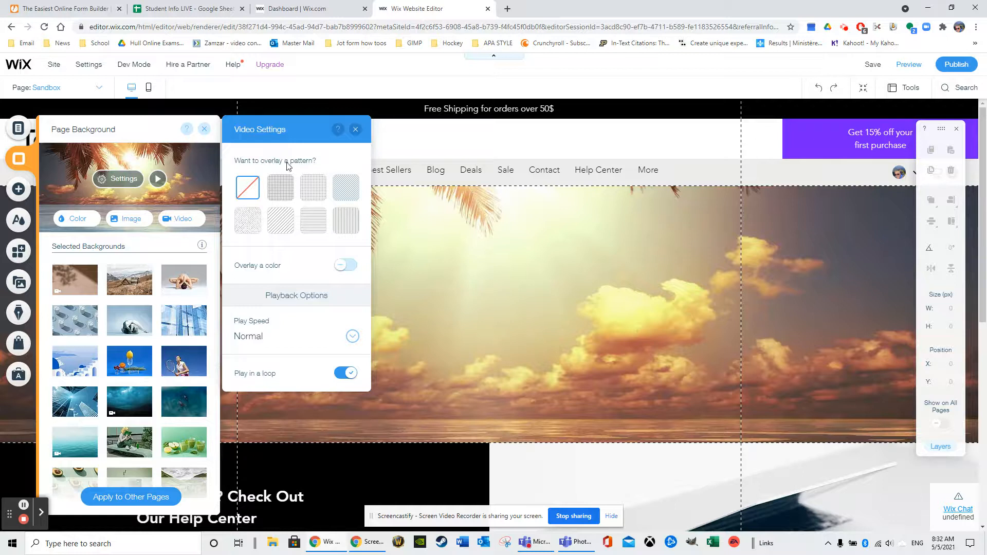
click(280, 189)
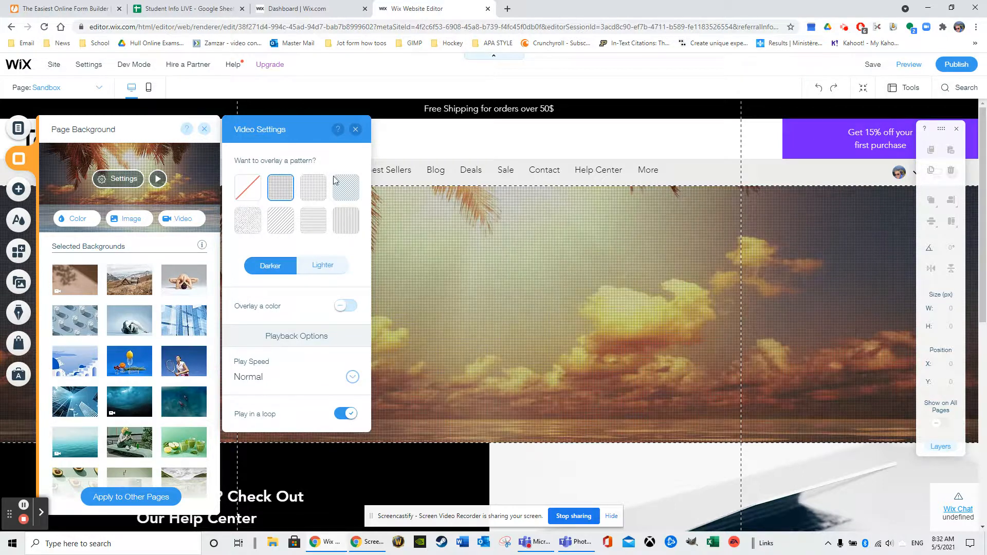
- Try other darker overlay patterns on the background video, ending with the diagonal lines
click(310, 195)
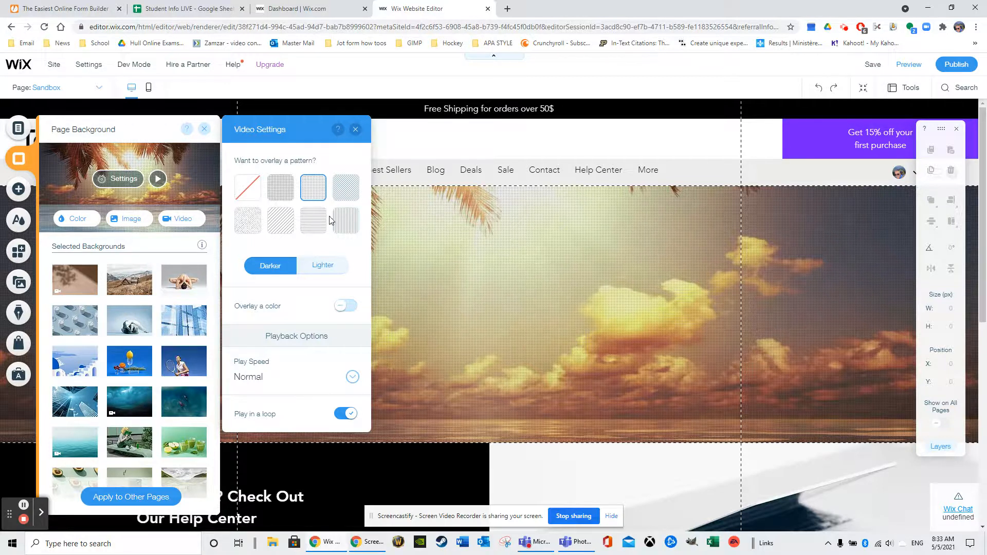
click(312, 222)
click(251, 222)
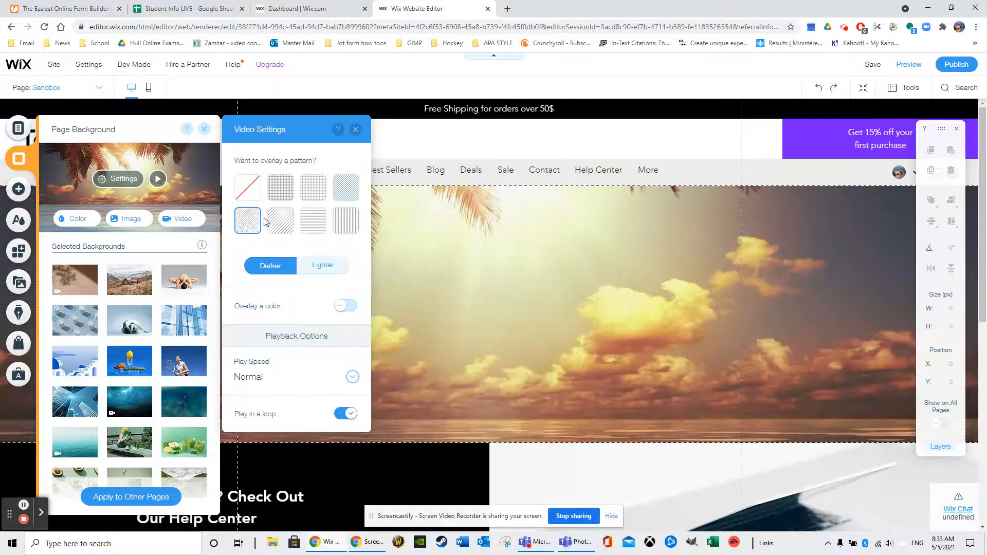
click(271, 224)
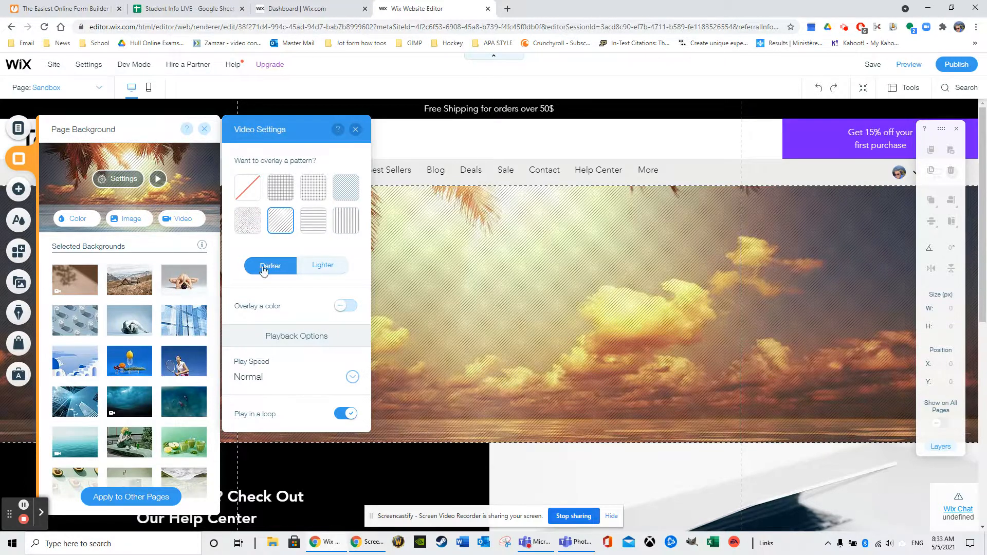
- Switch the pattern overlay to Lighter, try a few patterns and settle on the first dense pattern
click(329, 266)
click(336, 218)
click(342, 186)
click(280, 187)
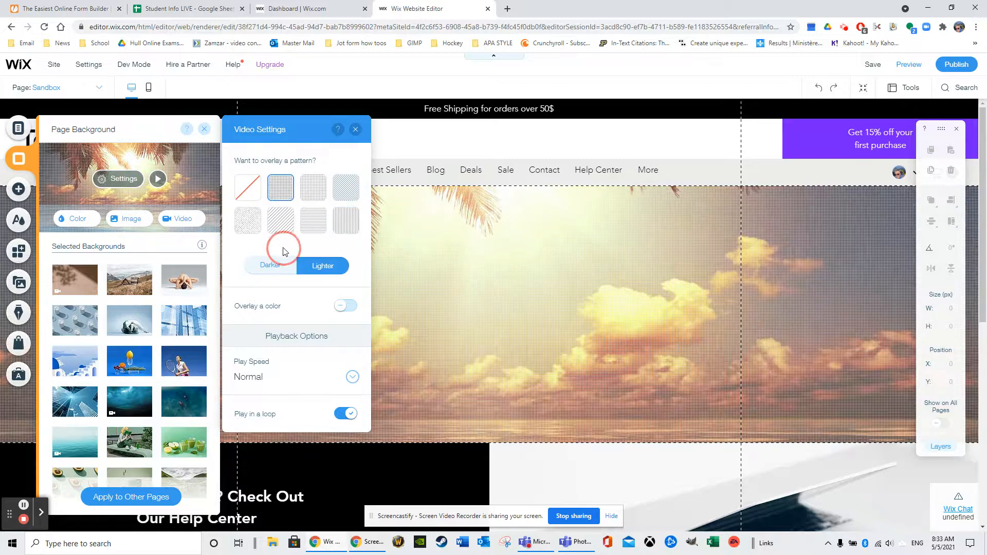
- Switch the background video's pattern overlay to Darker, turn on a color overlay and try opacities such as 54% and 14%
click(270, 265)
click(345, 308)
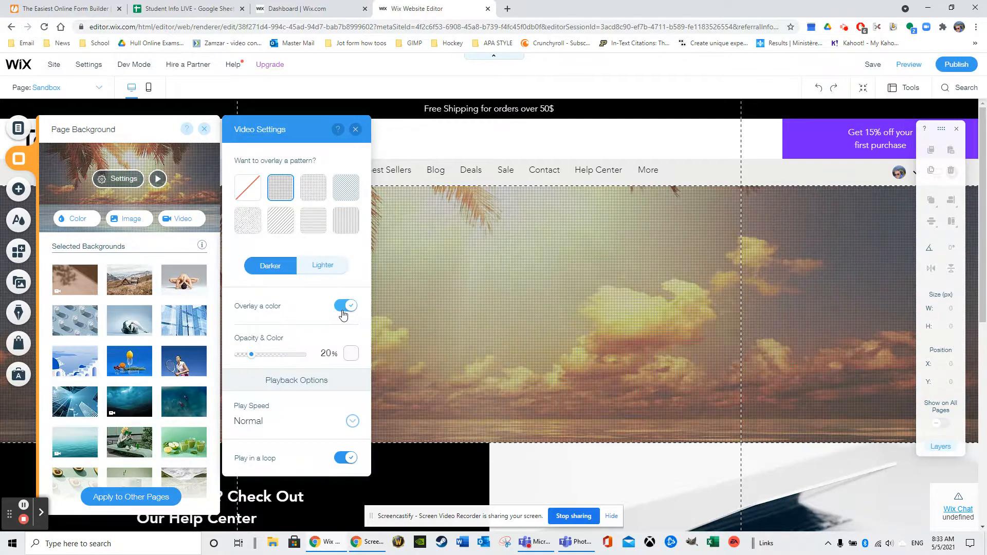
drag(258, 359, 271, 355)
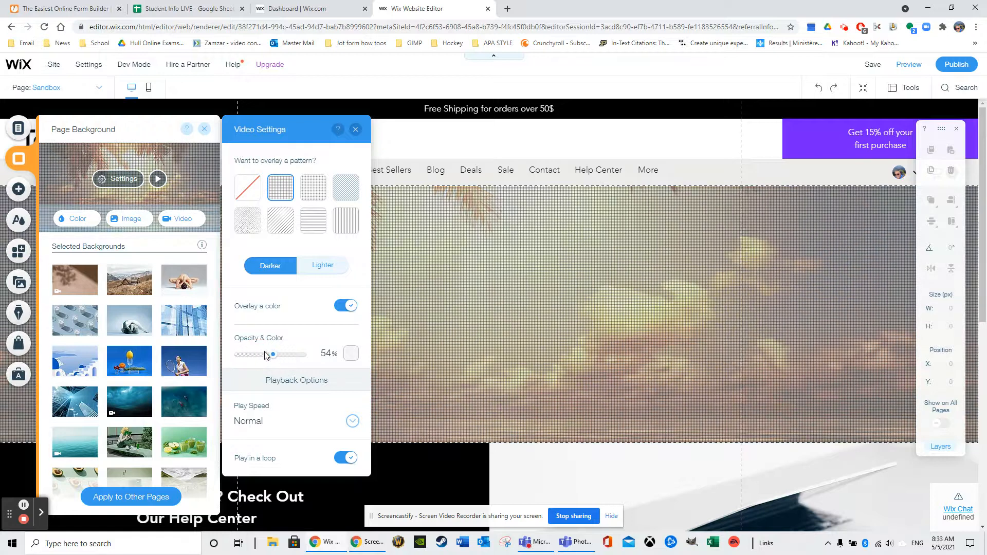
click(259, 354)
click(250, 360)
click(247, 359)
click(249, 354)
drag(249, 354, 246, 355)
click(266, 353)
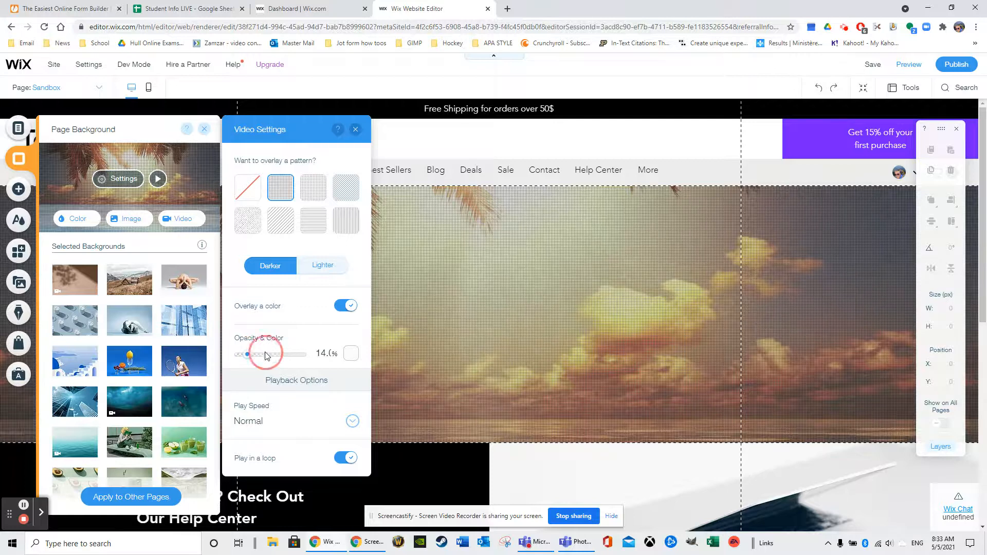
- Try the color overlay at 91% opacity and settle on 19%
click(298, 356)
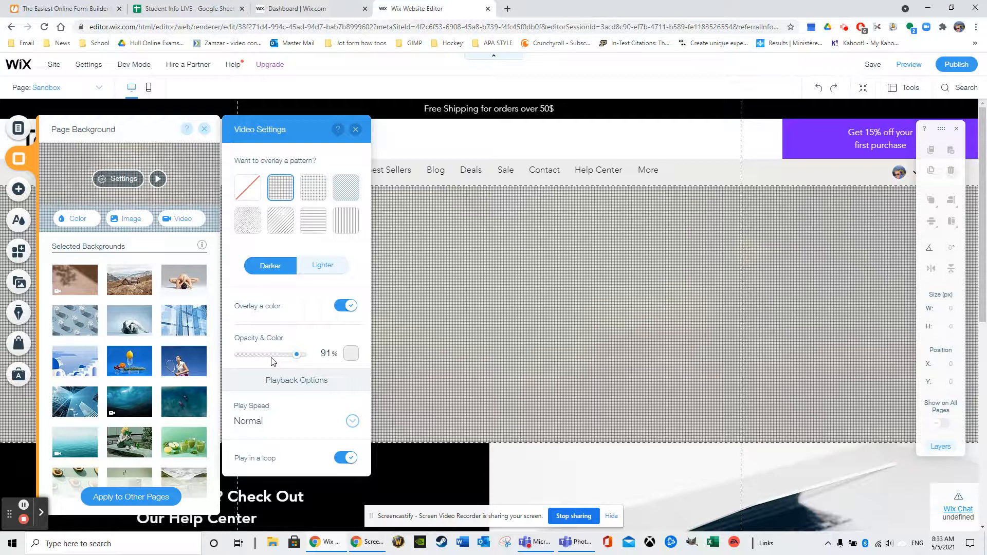
click(248, 360)
click(244, 355)
click(249, 354)
click(253, 360)
drag(250, 362, 249, 360)
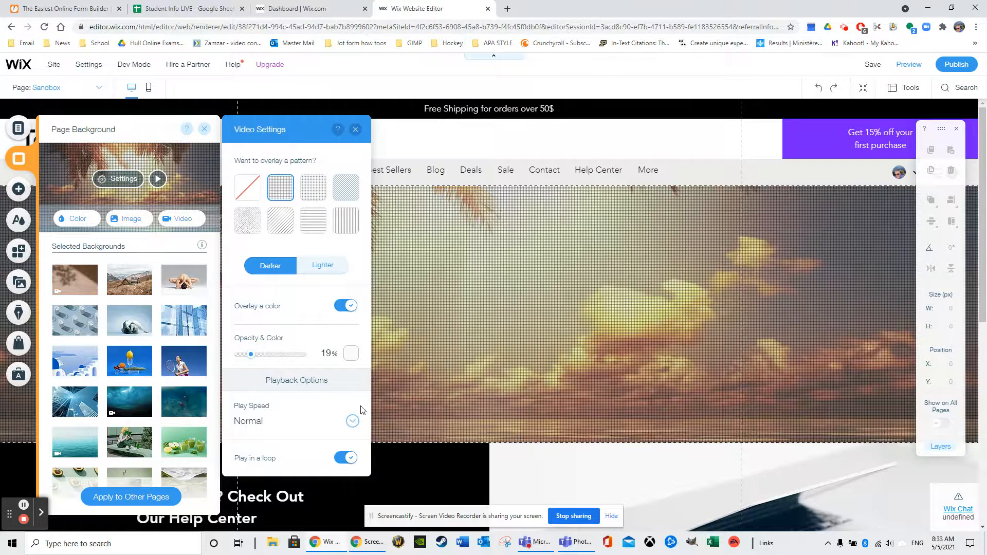
- Review the play speed options without changing them and play the background video in the page background preview
click(353, 422)
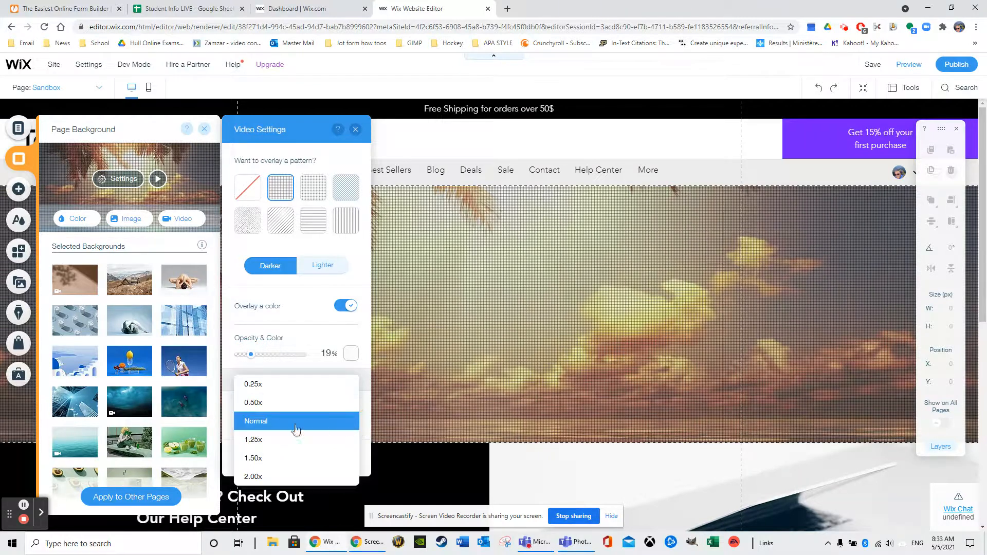
click(306, 333)
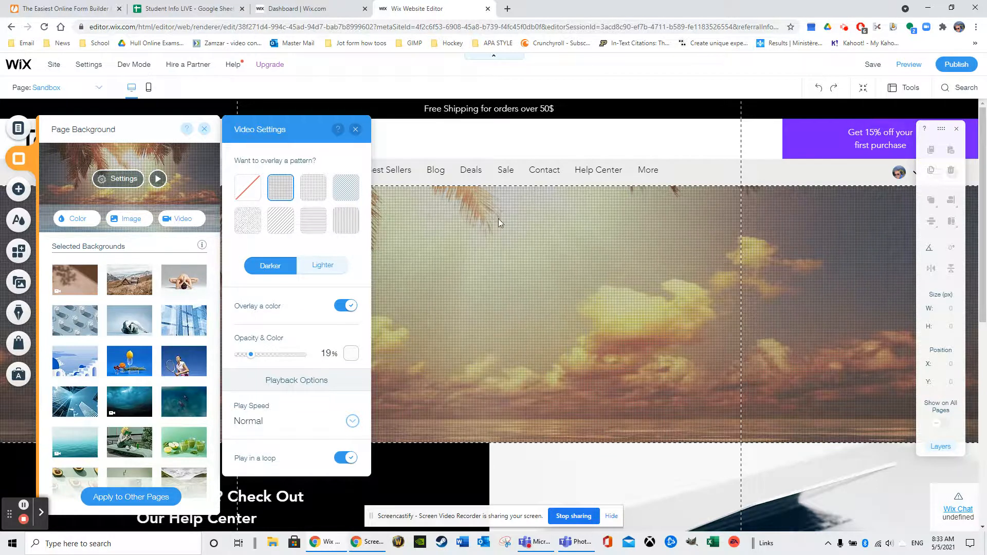
click(161, 179)
click(158, 181)
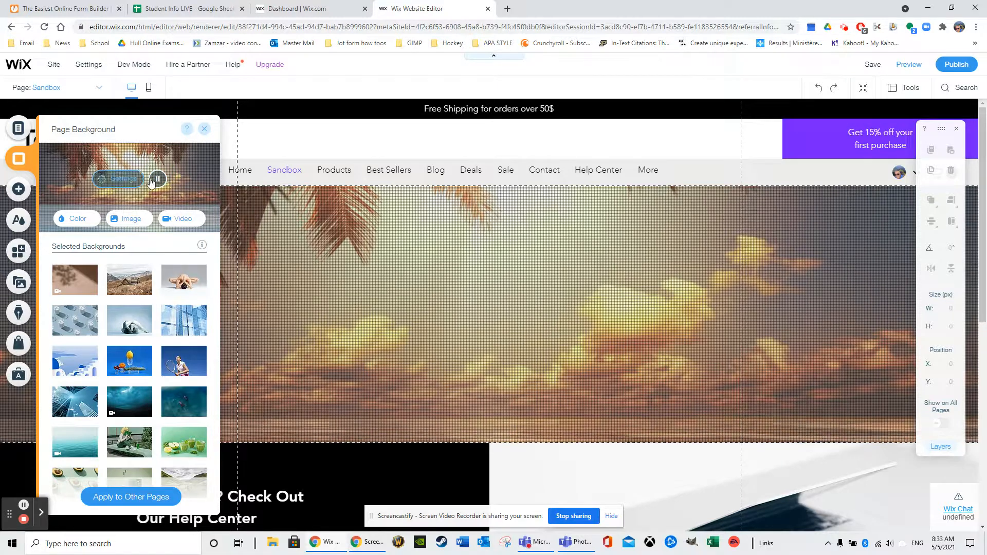
- Replace the Sandbox page's video background with the purple theme color #751FFF
click(85, 220)
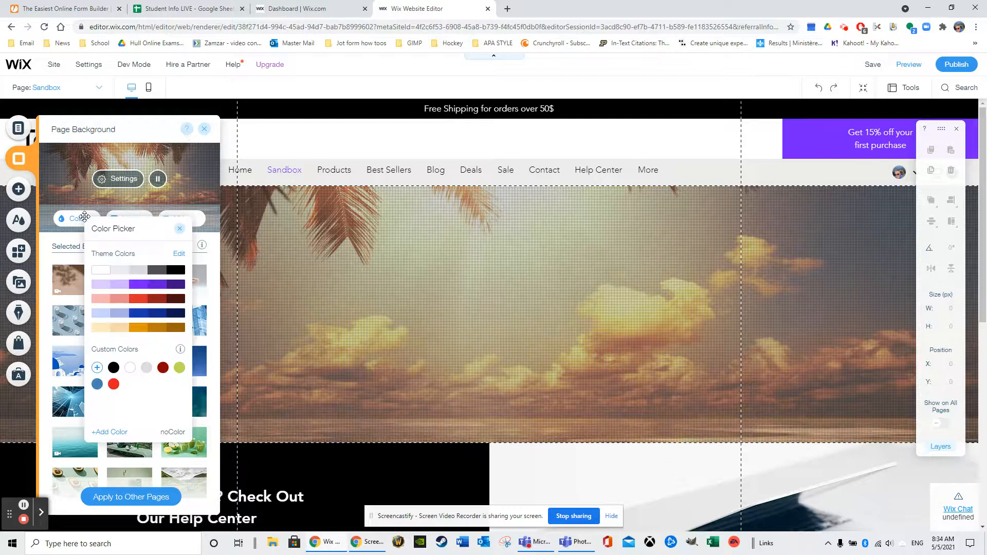
click(134, 288)
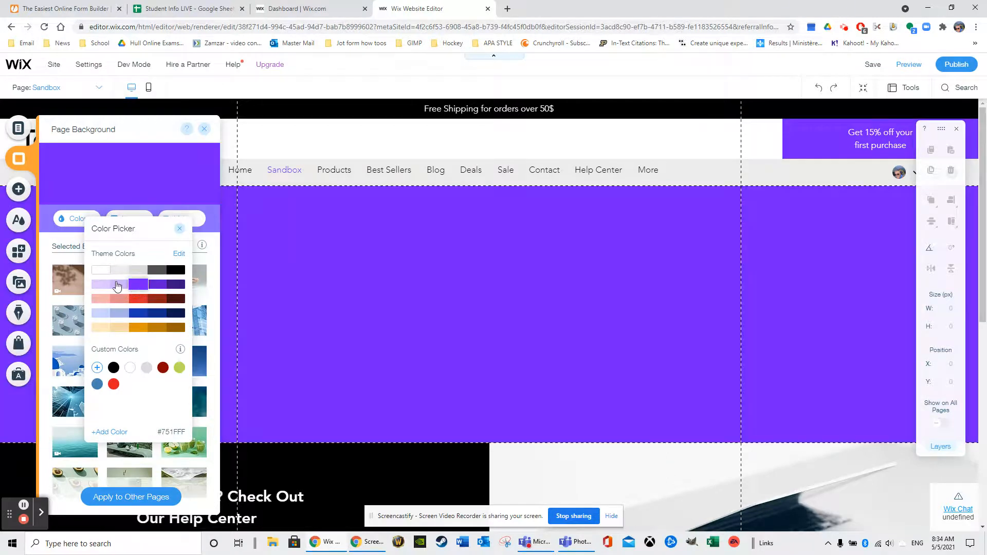
- Look over the site's theme colors and text themes in the Theme Manager
click(176, 255)
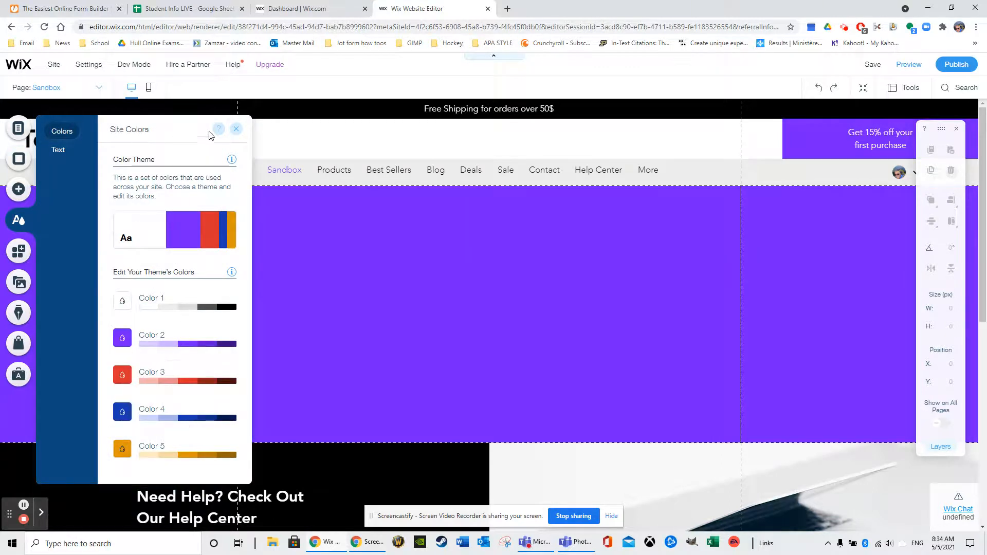
click(64, 151)
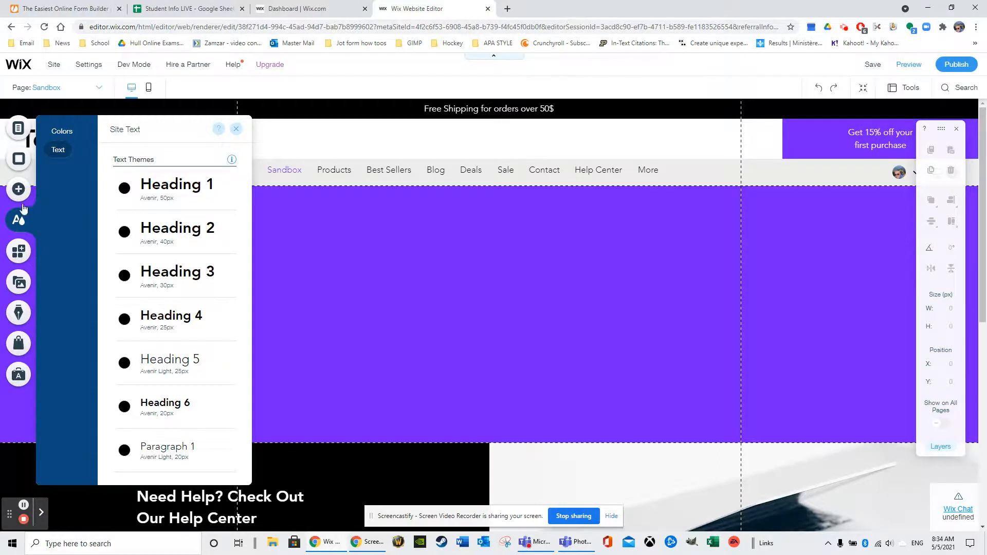
click(19, 161)
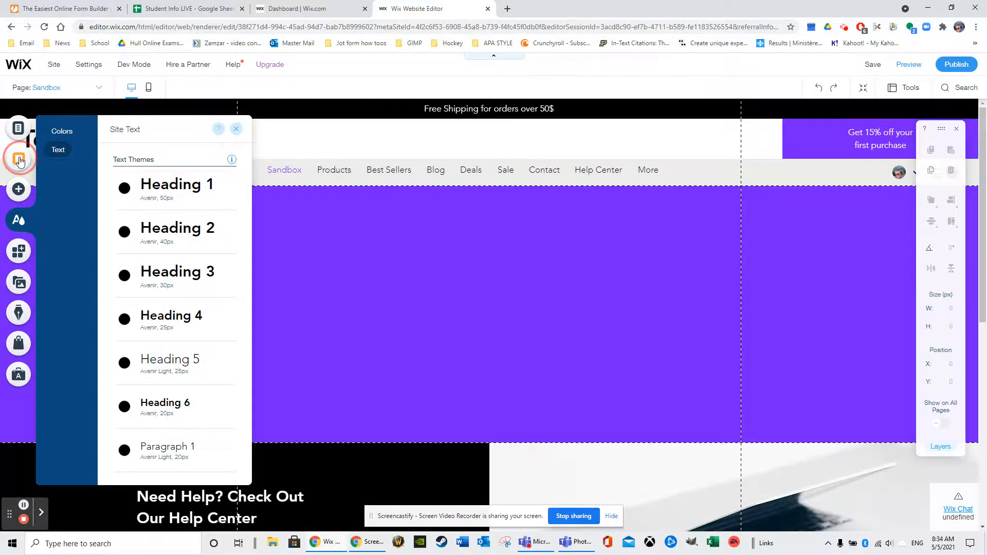
click(19, 221)
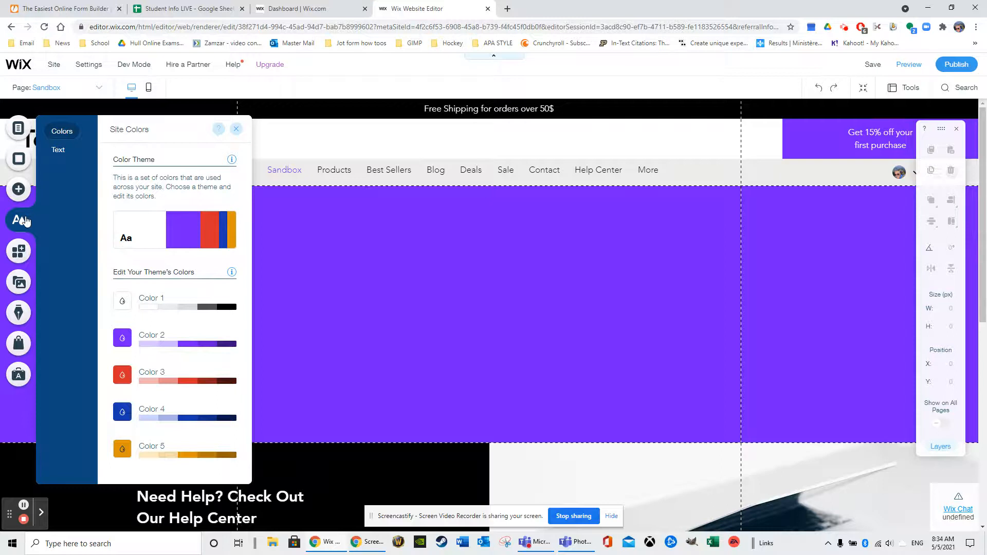
click(236, 128)
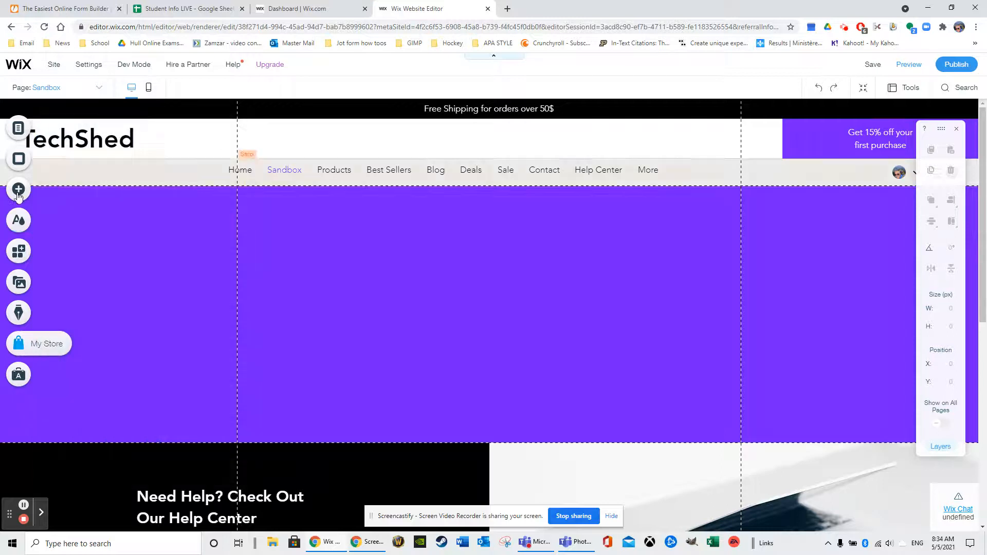
click(24, 222)
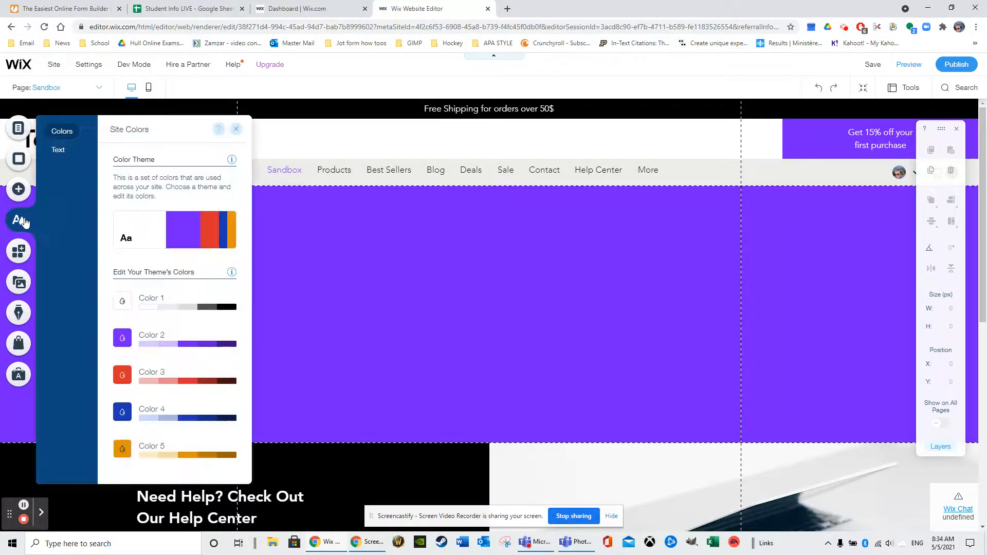
click(22, 189)
- Set the Sandbox page background to the light blue theme color #C8D3FF and close the Color Picker
click(25, 157)
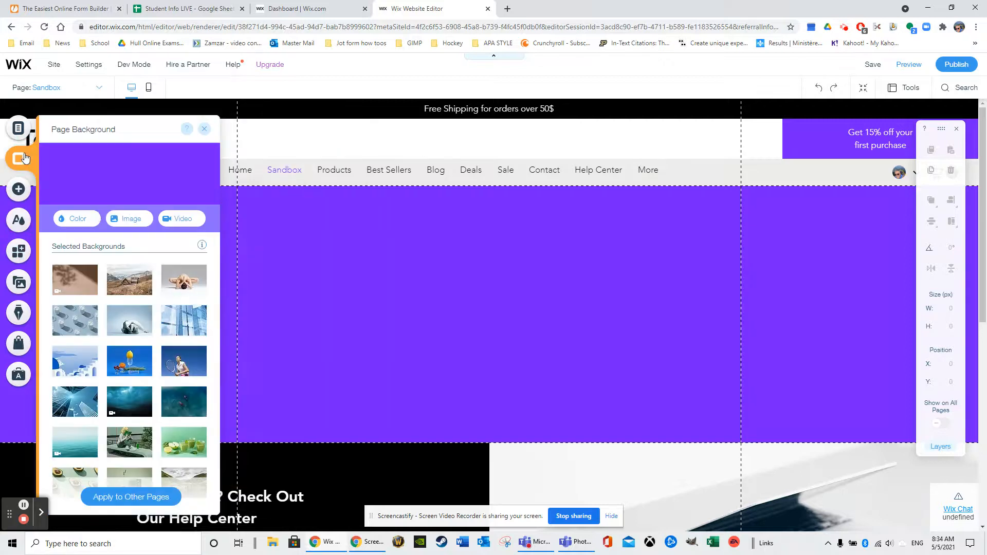
click(91, 219)
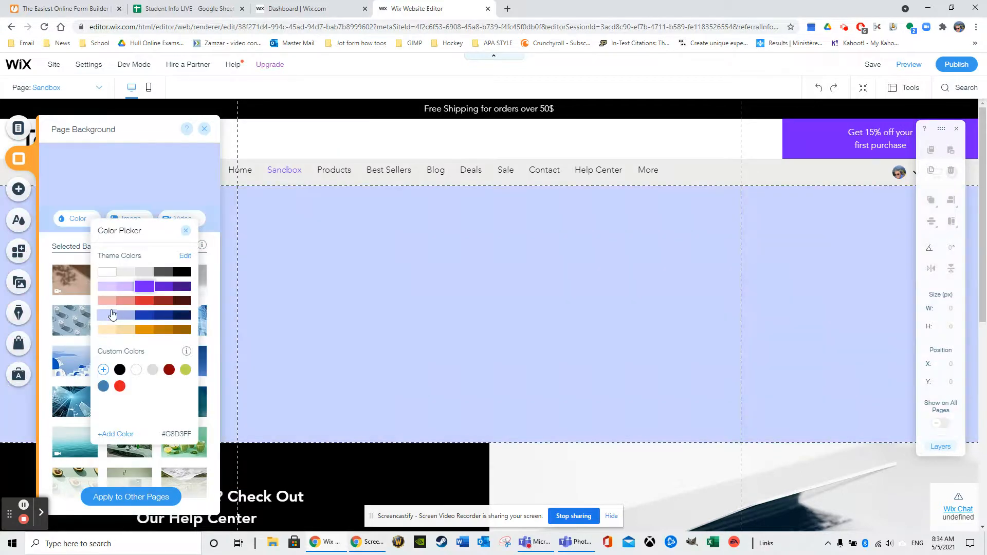
click(107, 315)
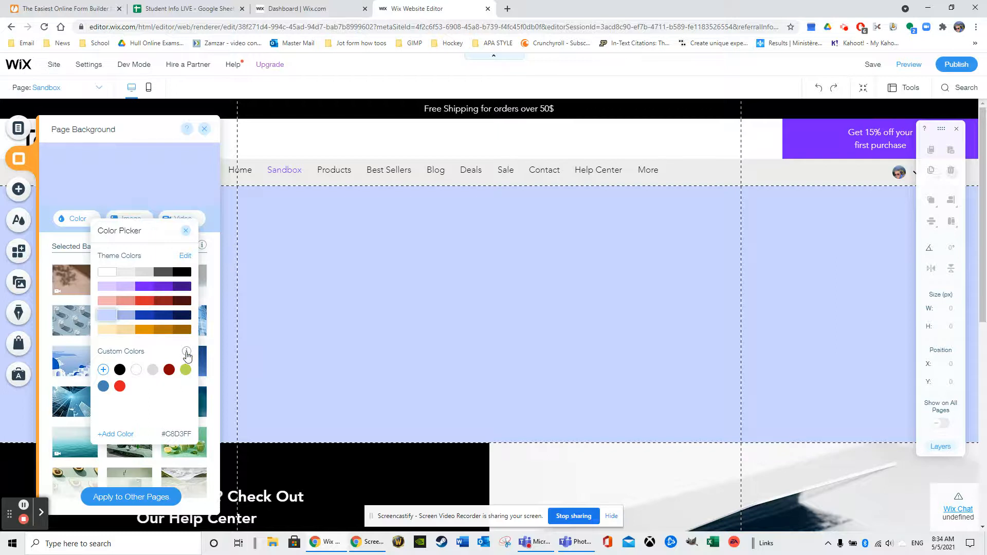
mouse_move(188, 353)
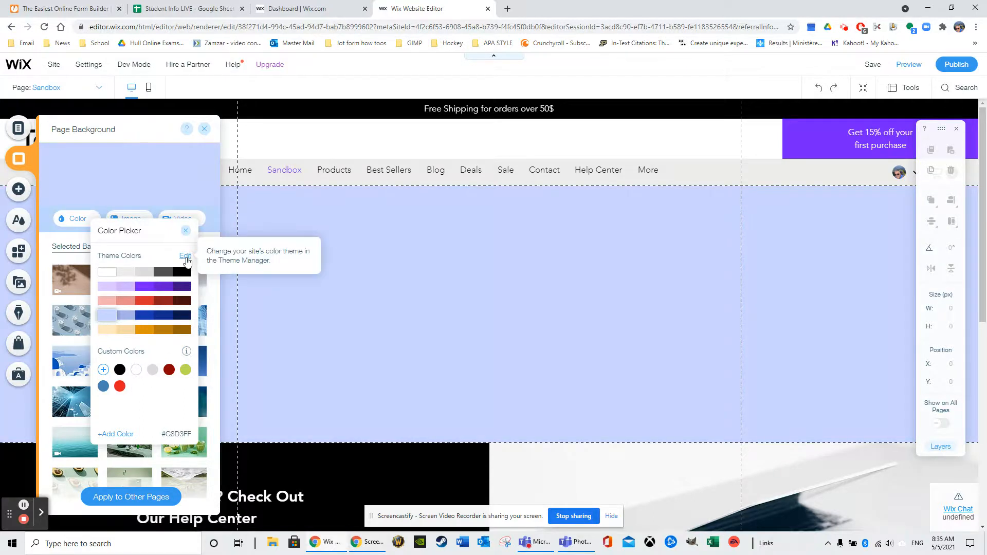
click(186, 231)
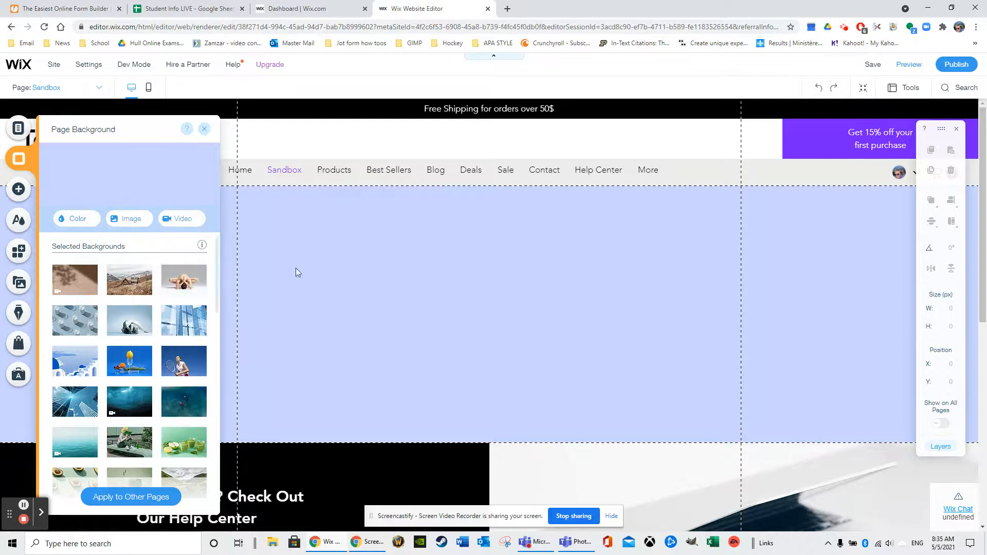
- Set the Media from Wix photo of beach umbrellas on a boardwalk as the Sandbox page background
click(130, 221)
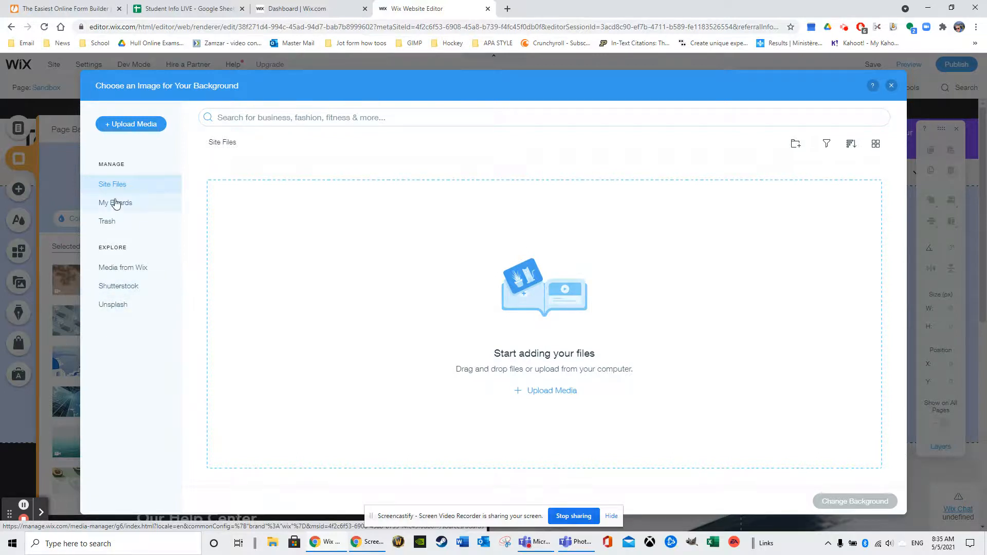
click(125, 269)
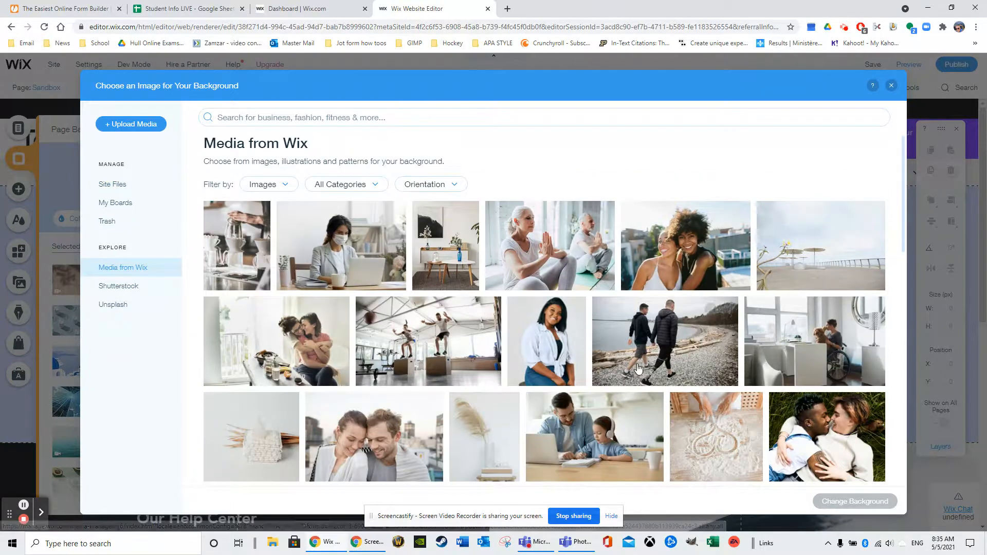
click(830, 279)
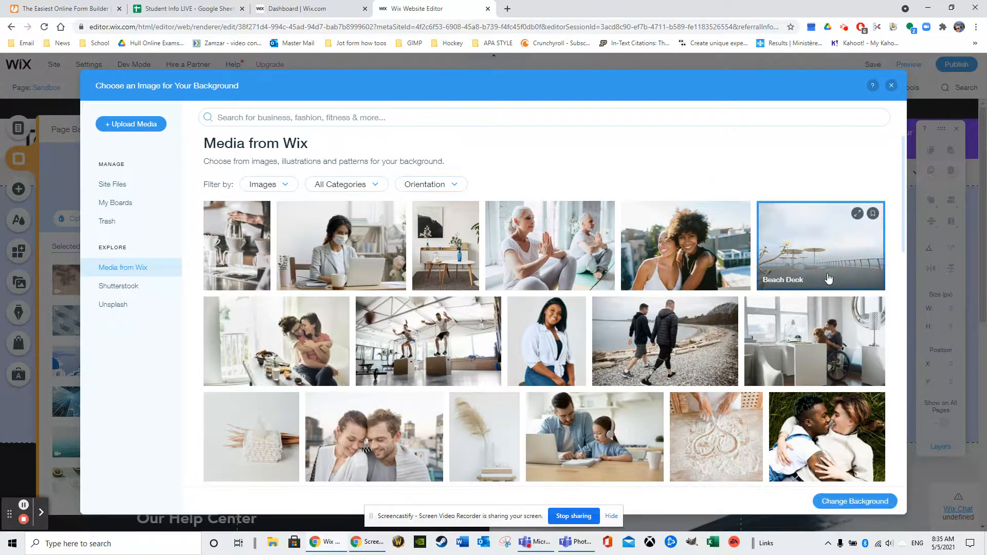
click(831, 503)
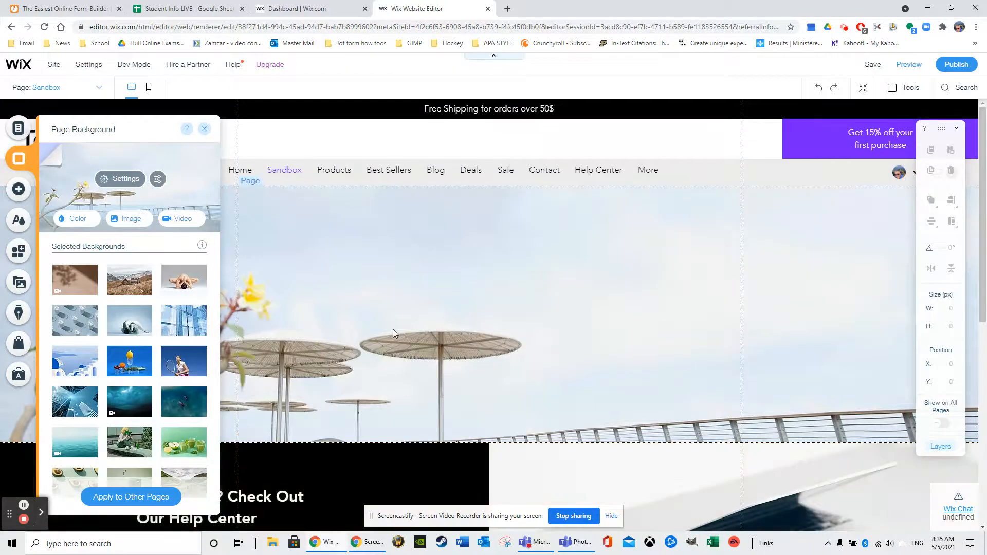
- Open the background photo in Photo Studio, lower its brightness and highlights, and raise its contrast
click(159, 183)
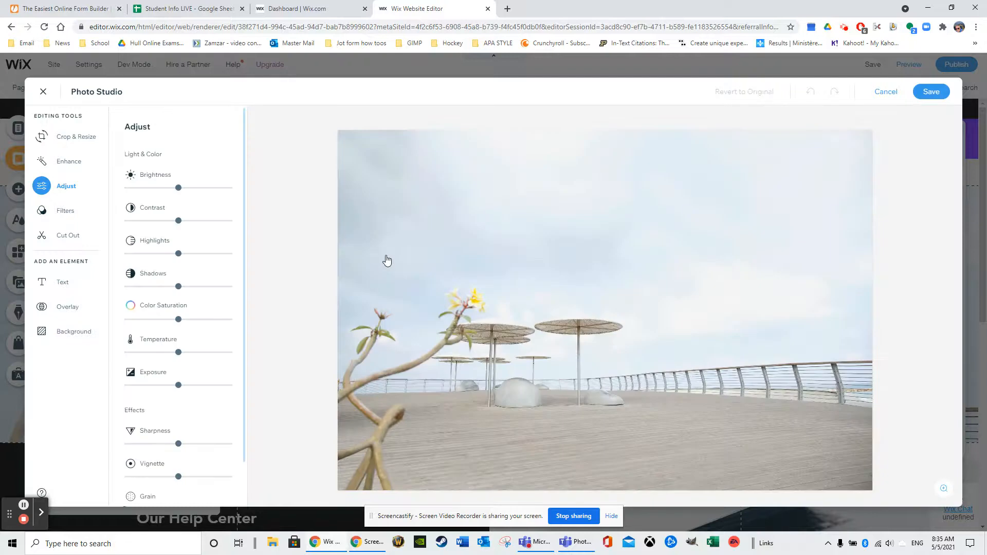
drag(179, 189, 148, 189)
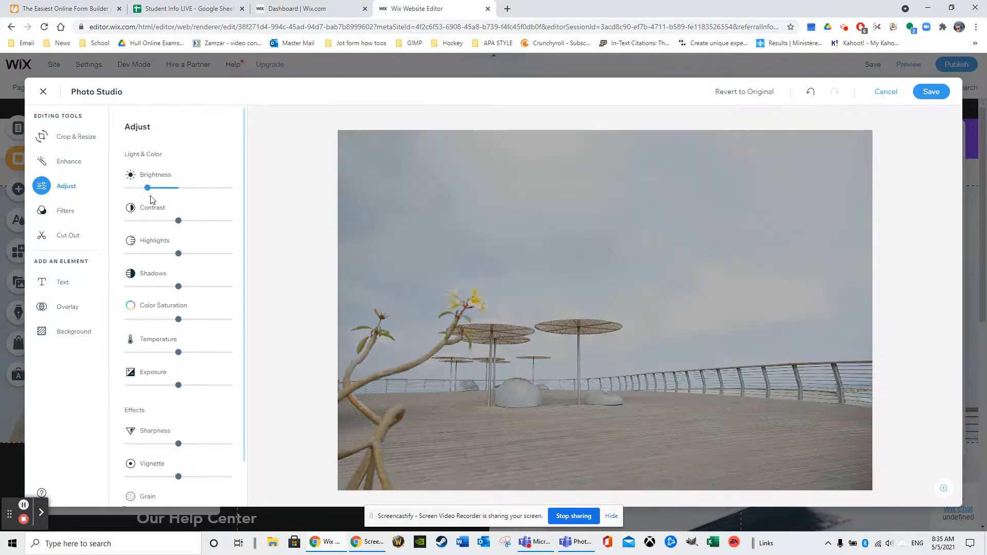
drag(179, 221, 197, 221)
drag(179, 253, 157, 254)
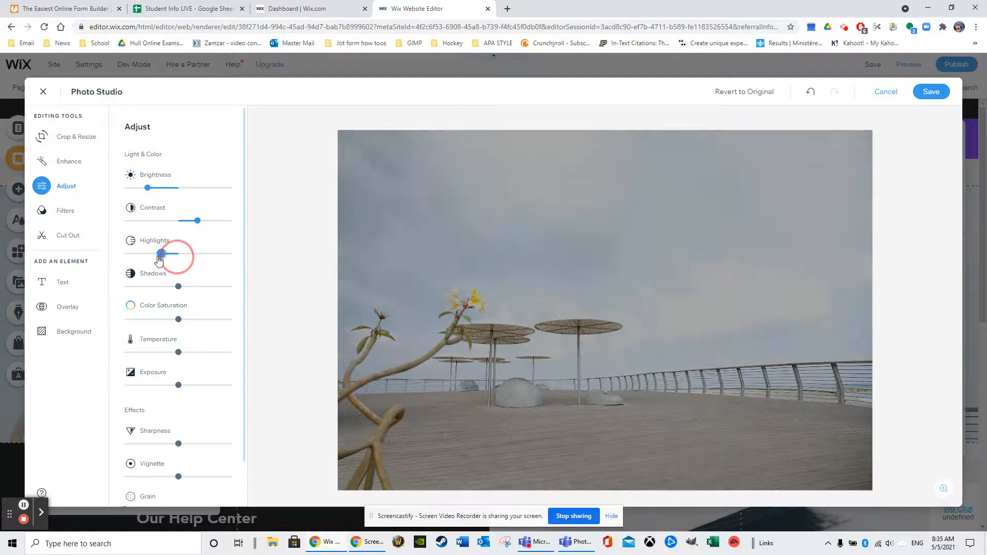
- Raise the photo's shadows and temperature, reduce its color saturation and slightly increase its exposure
drag(179, 286, 193, 287)
drag(179, 320, 159, 320)
drag(178, 352, 198, 352)
drag(179, 385, 183, 385)
scroll(169, 442, down, 1)
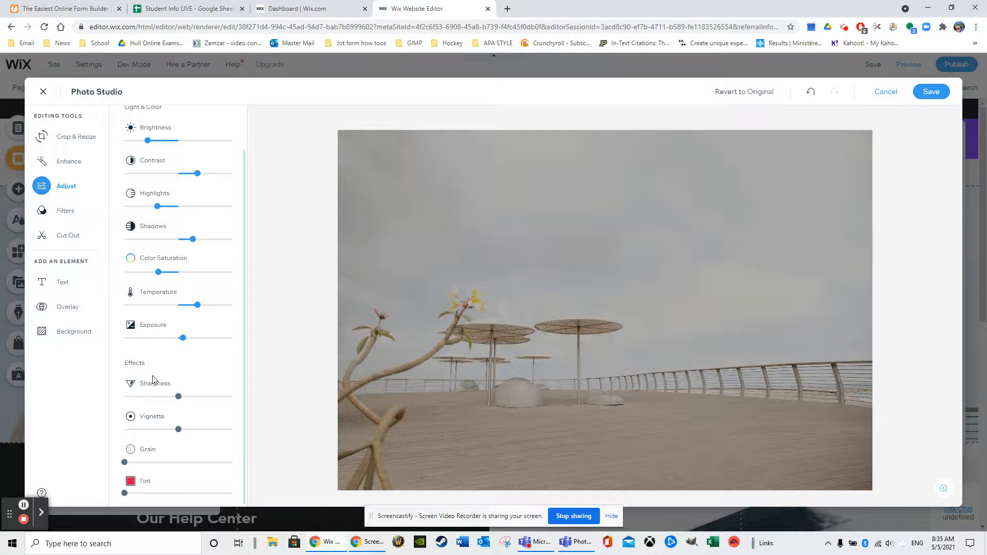
scroll(153, 380, up, 1)
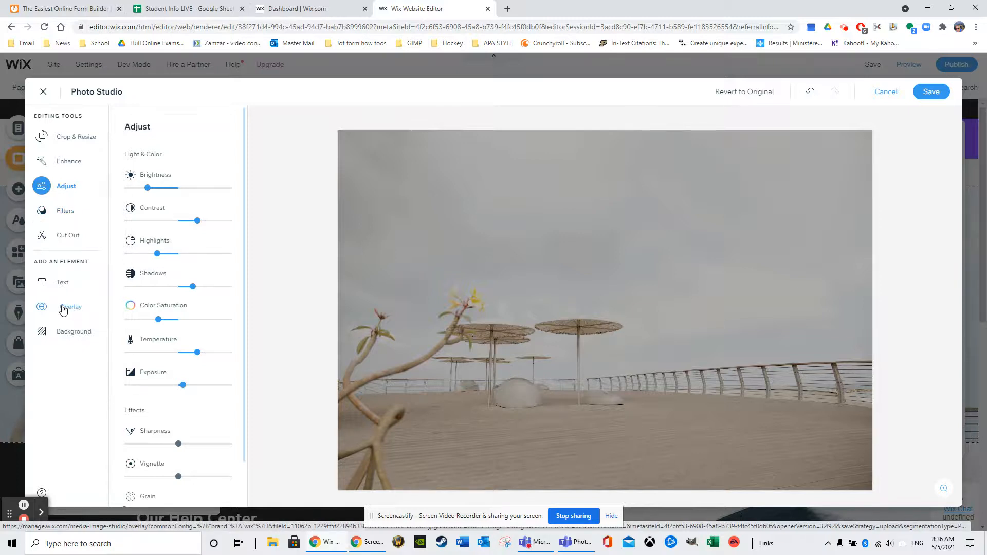
- Try the Black & White, Bright, Lighten and Nightrain color filters on the photo, ending with Neon sky
click(71, 215)
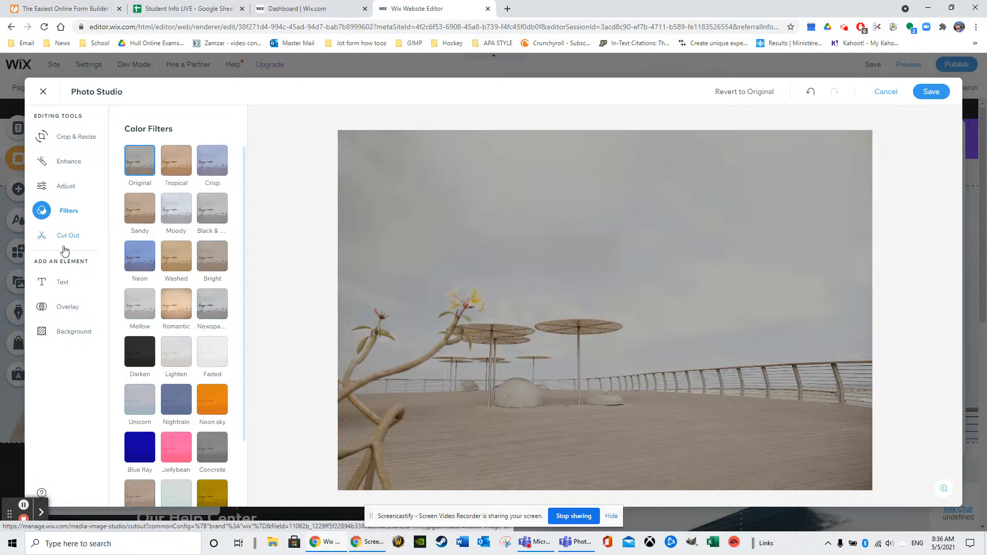
click(204, 209)
click(207, 260)
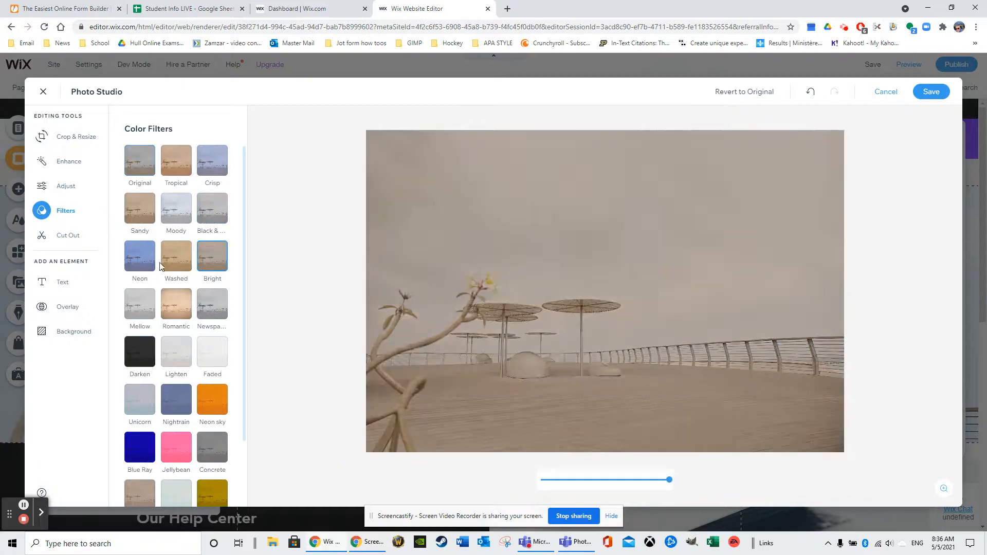
click(170, 357)
click(182, 399)
click(201, 401)
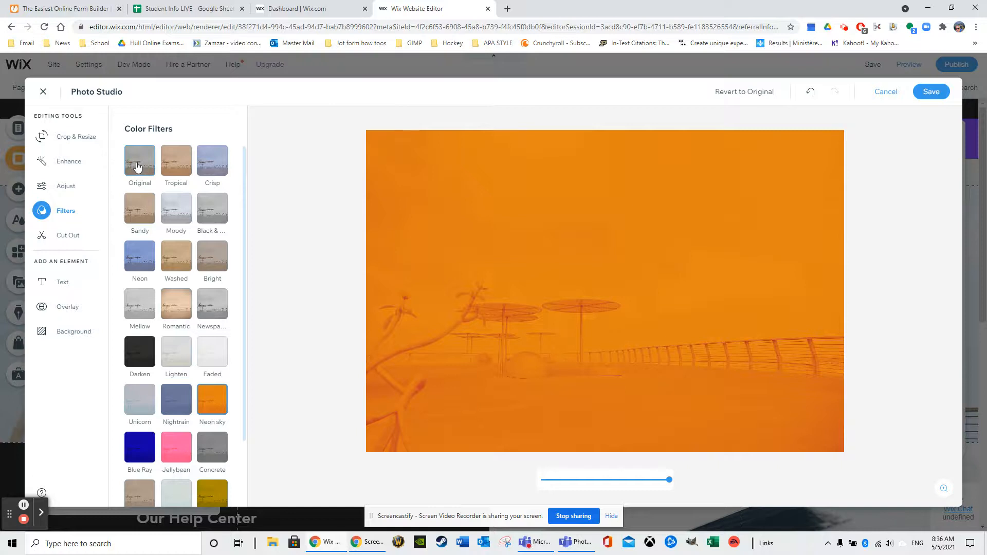
- Try cropping the photo from its upper-left corner, restore the full frame, and review the crop ratio options, keeping Free
click(59, 171)
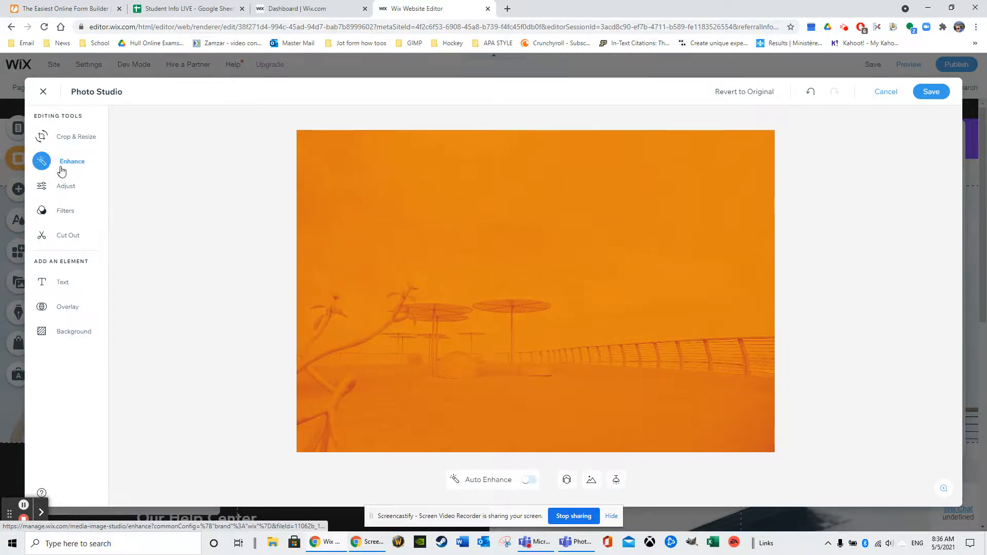
click(64, 137)
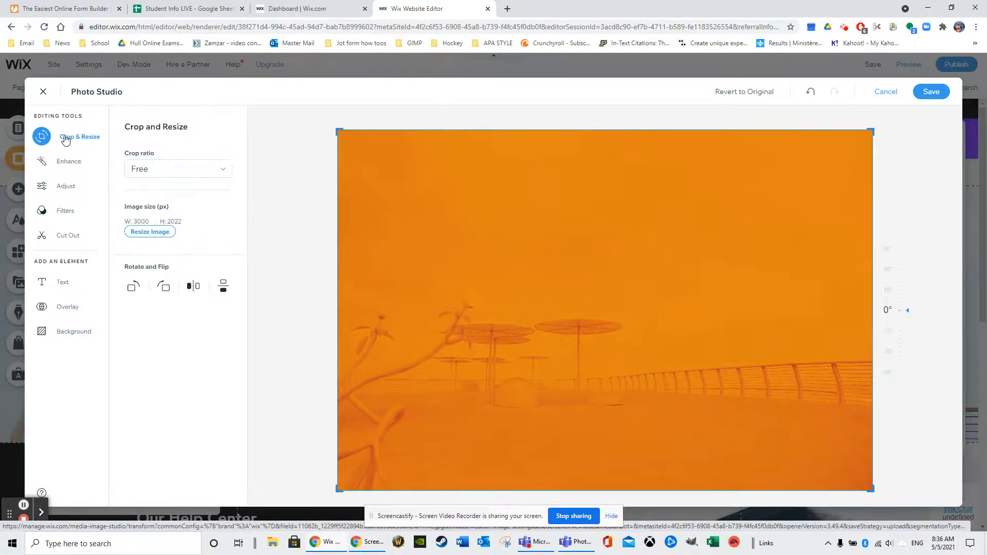
drag(340, 128, 547, 233)
drag(433, 170, 319, 121)
click(202, 171)
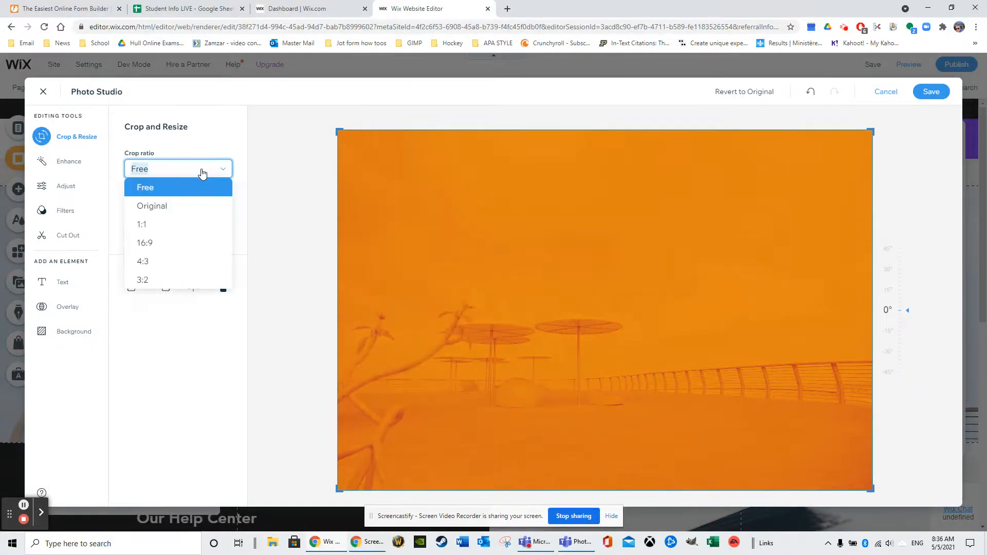
click(209, 132)
click(172, 169)
click(214, 138)
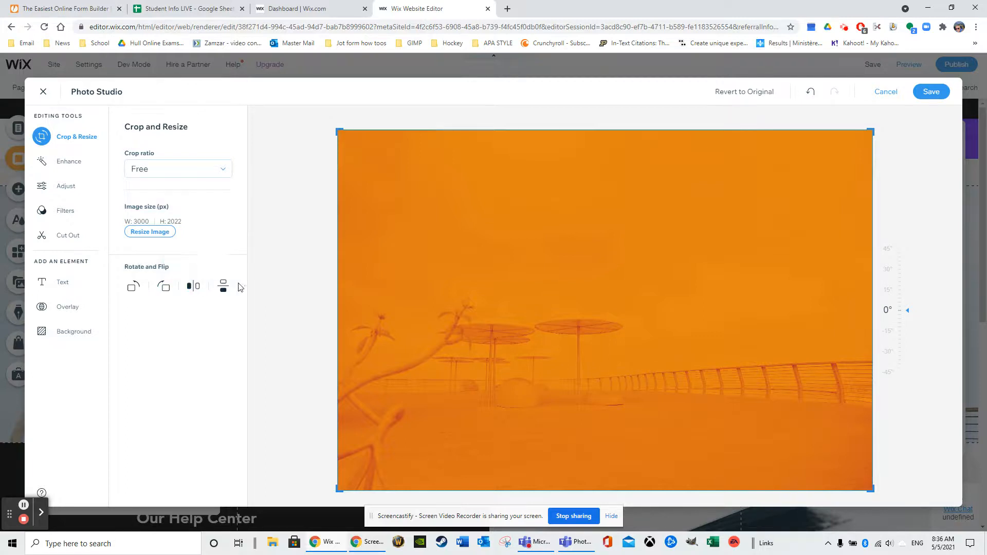
- Rotate the photo to the right in quarter turns until it is upright again
click(164, 291)
click(164, 291)
click(164, 291)
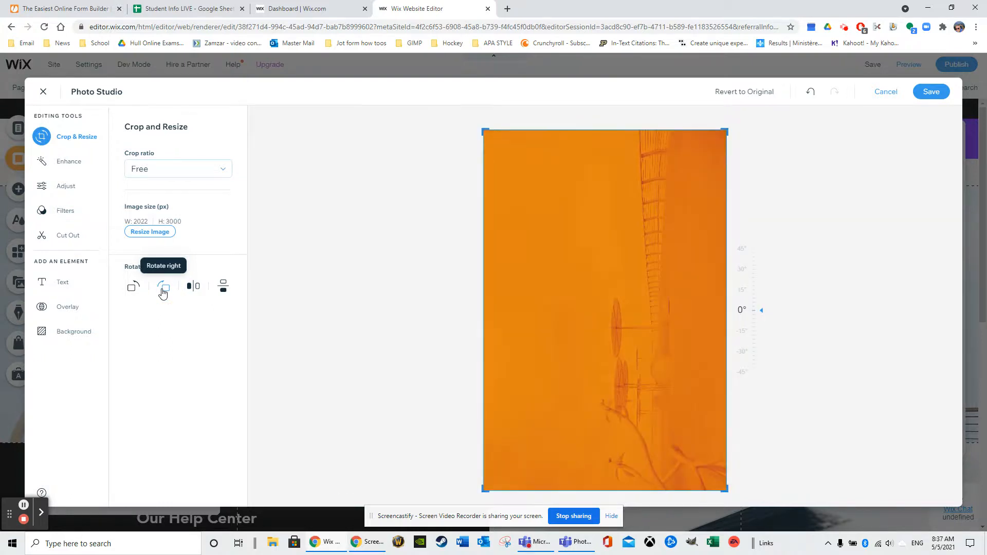
click(163, 292)
- Try flipping the photo horizontally and vertically, and leave Photo Studio without saving the changes
click(193, 291)
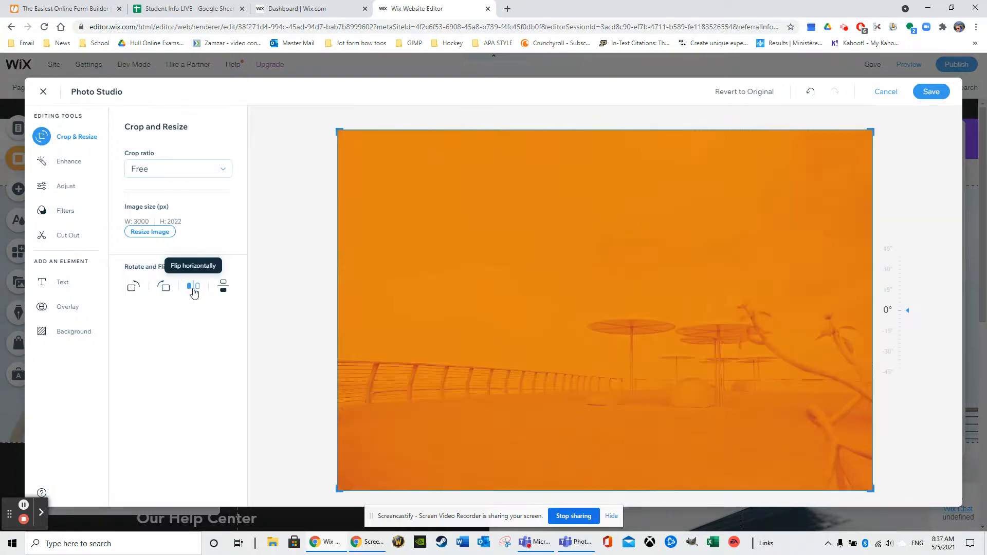
click(194, 291)
click(194, 291)
click(221, 292)
click(222, 292)
click(221, 292)
click(221, 292)
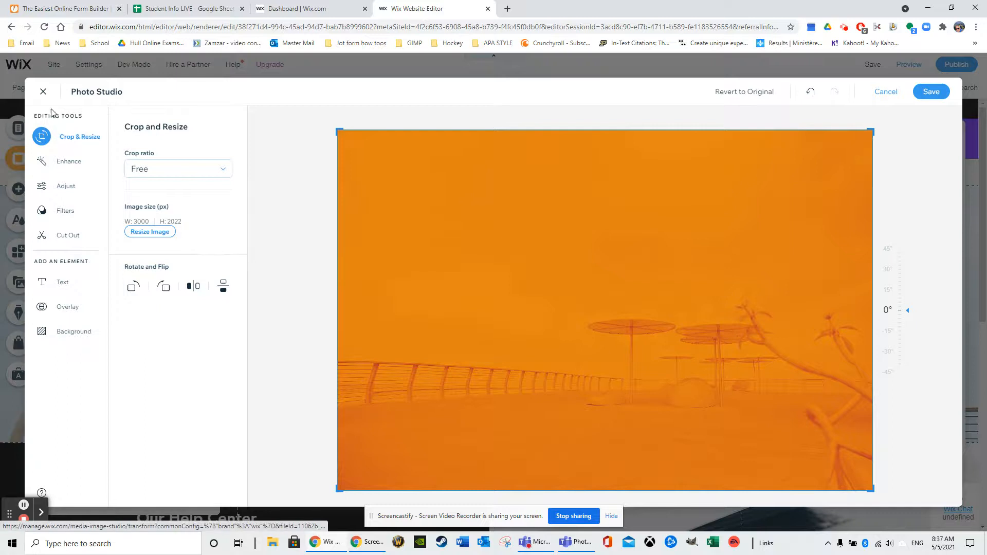
click(46, 93)
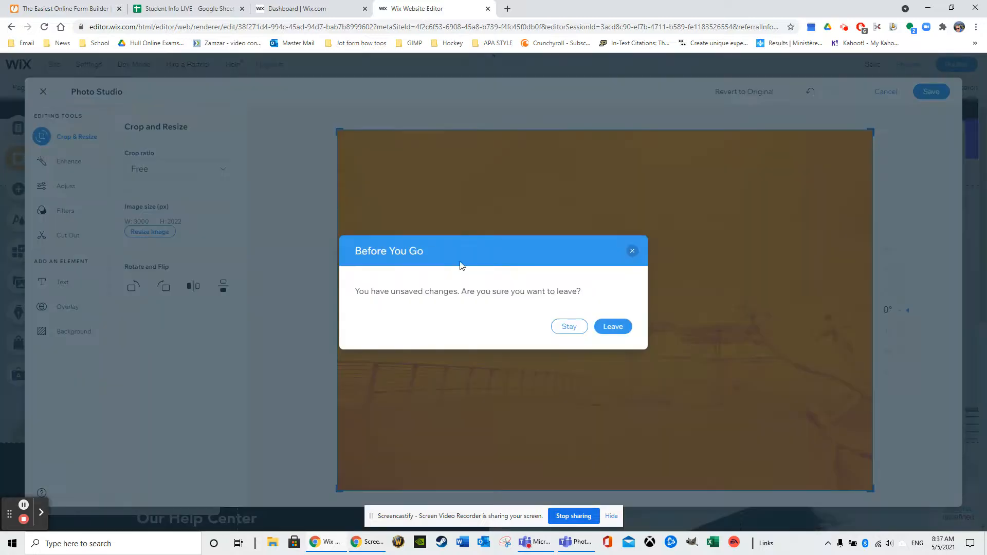
click(613, 326)
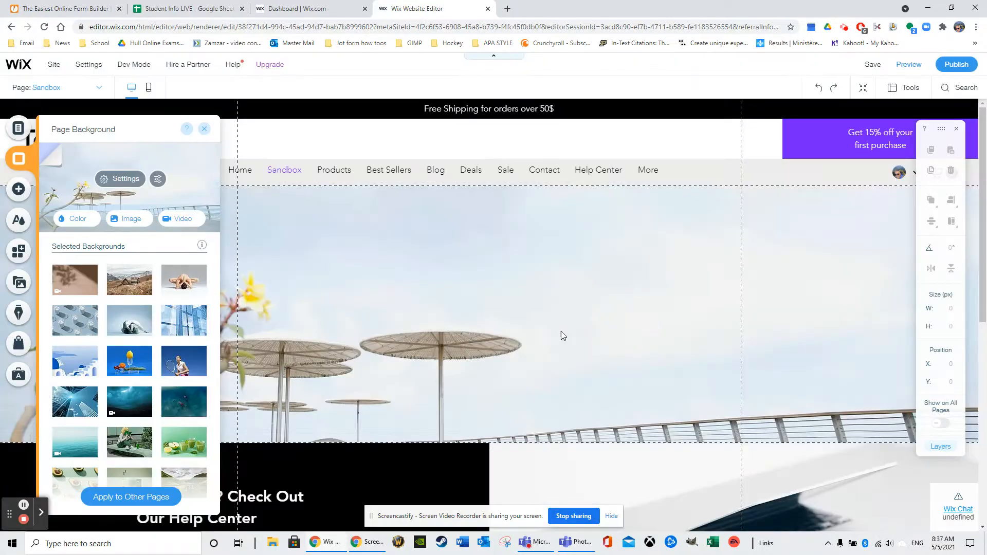
- Try the Parallax and Freeze scroll effects in the background image settings, ending with Parallax
click(117, 175)
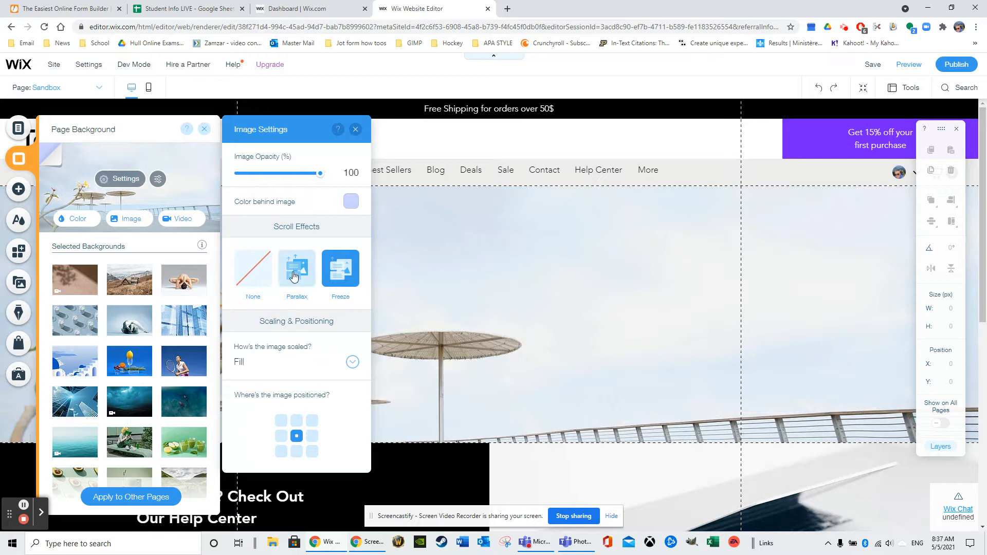
click(295, 278)
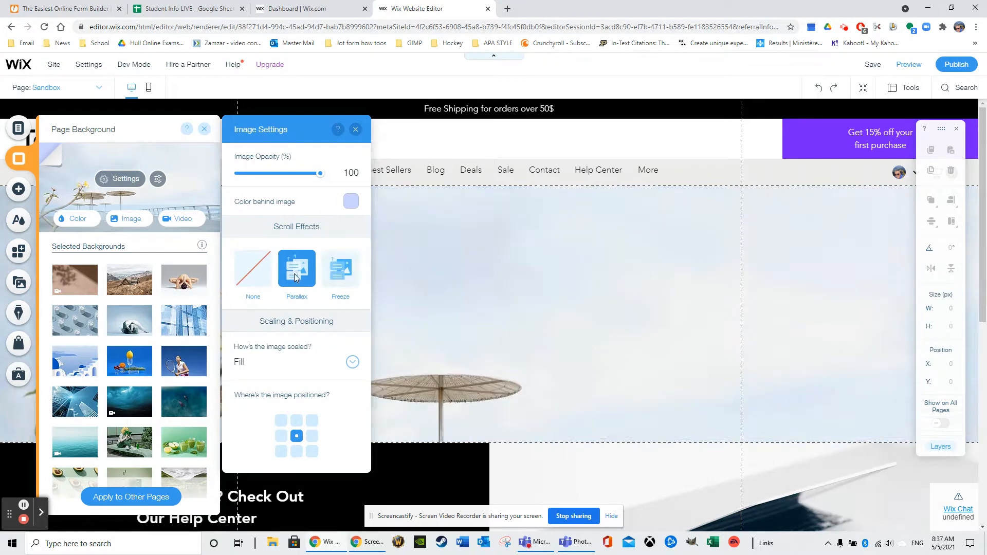
click(345, 279)
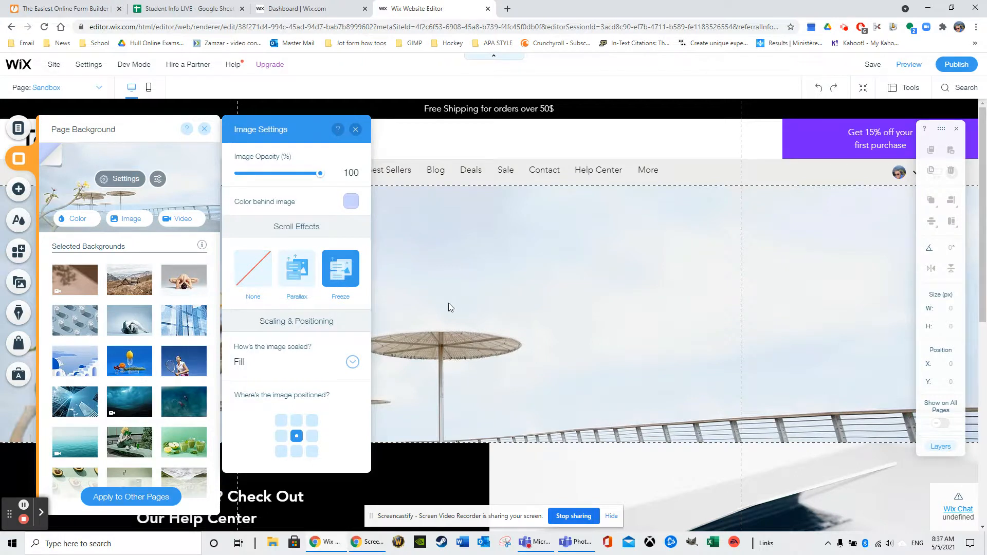
click(297, 268)
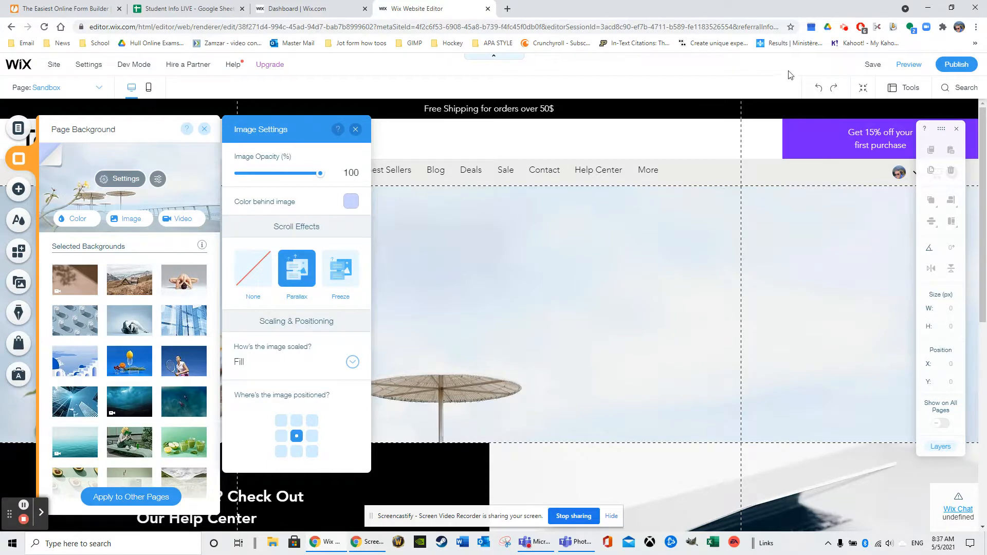
- Preview the Sandbox page, check how the Parallax background moves while scrolling, and return to the editor
click(916, 67)
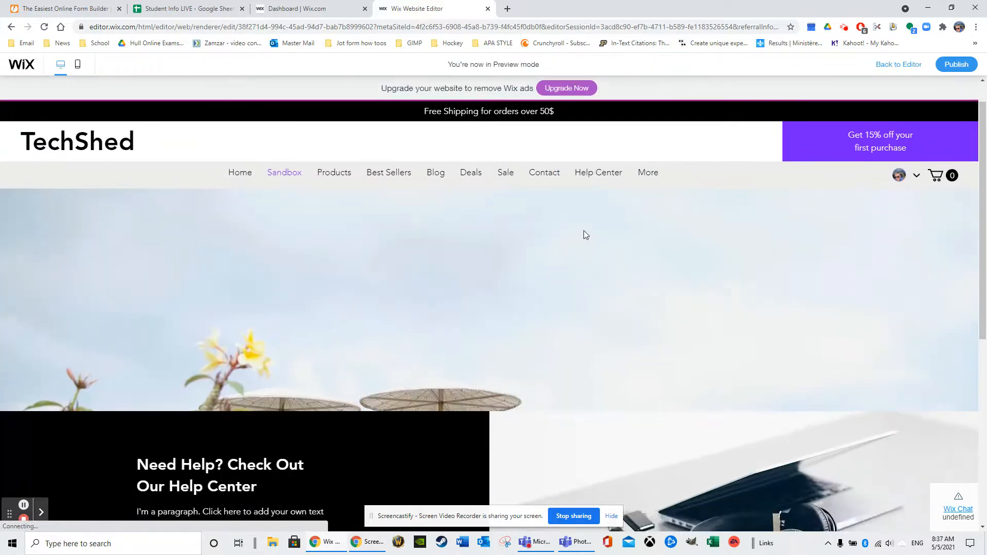
scroll(575, 232, down, 7)
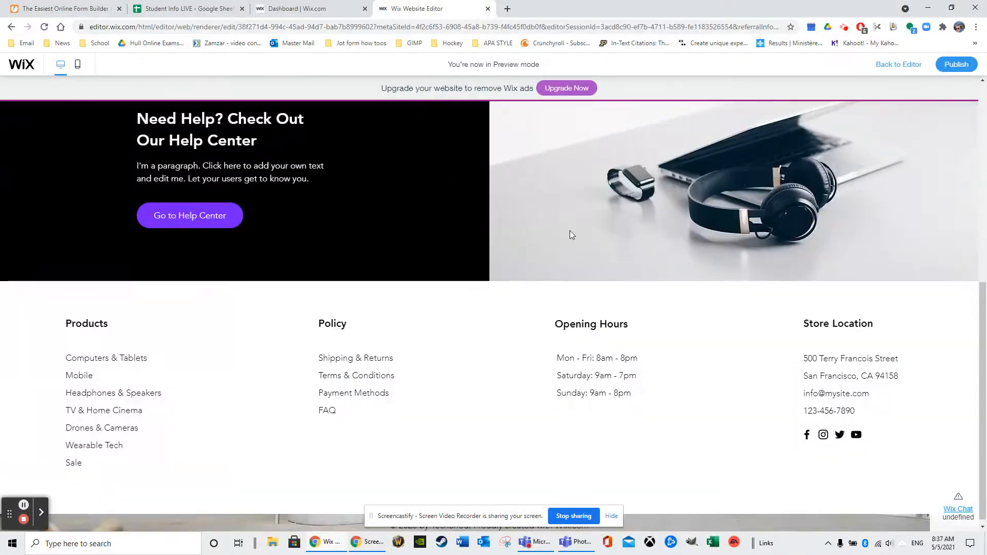
scroll(573, 232, up, 5)
scroll(594, 227, down, 7)
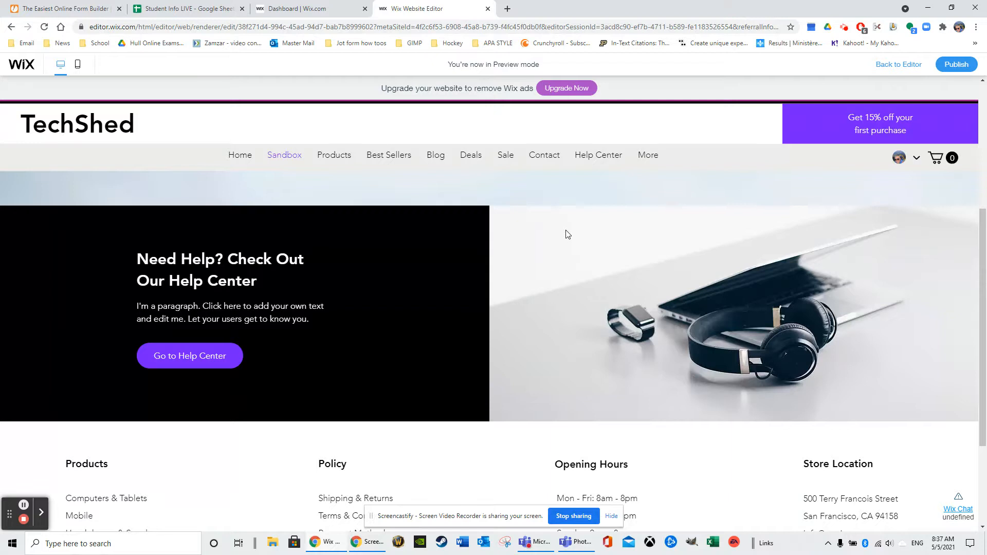
scroll(656, 139, up, 4)
scroll(717, 138, up, 3)
click(902, 67)
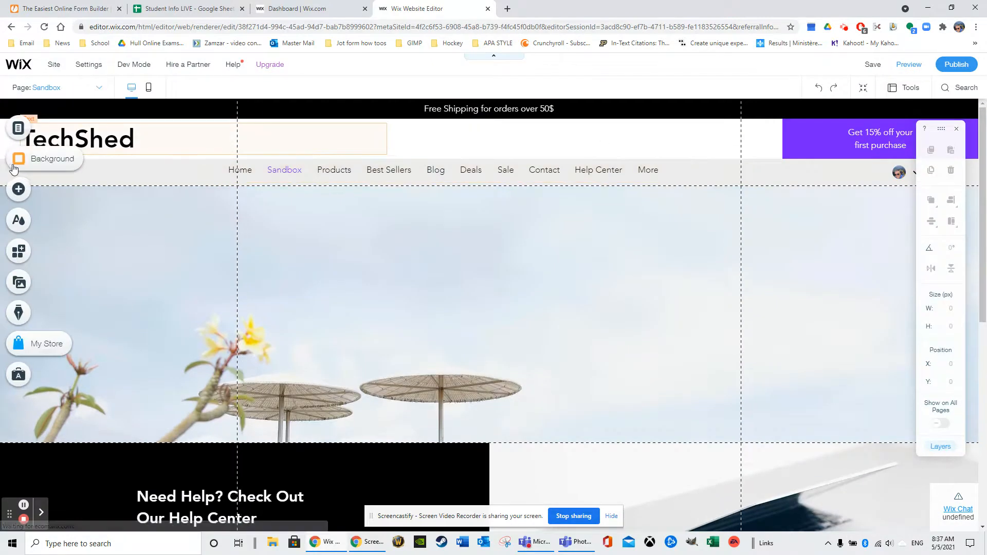
- Set the page background image's scroll effect to Freeze
click(19, 159)
click(126, 179)
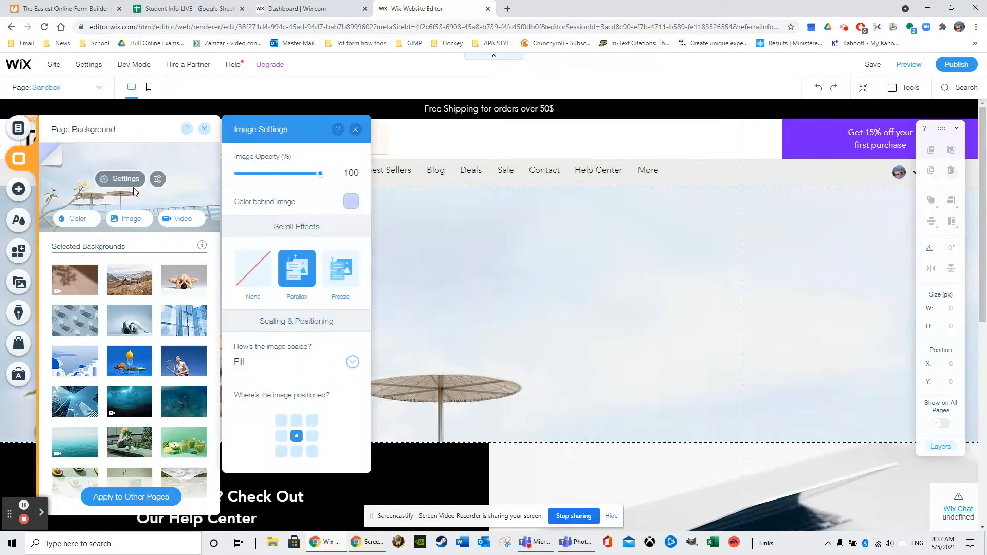
click(344, 265)
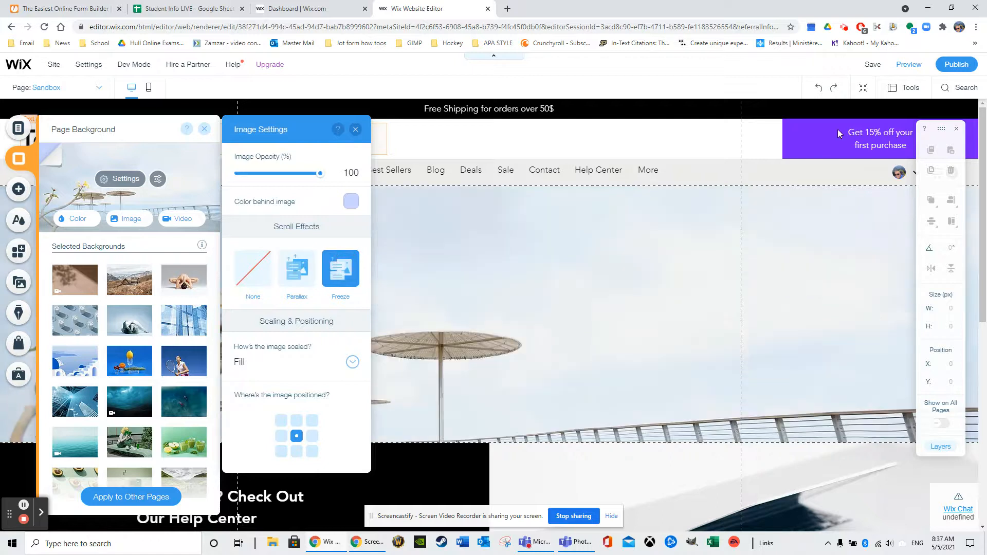
- Preview the Sandbox page to examine the Freeze effect while scrolling, and return to the editor
click(909, 65)
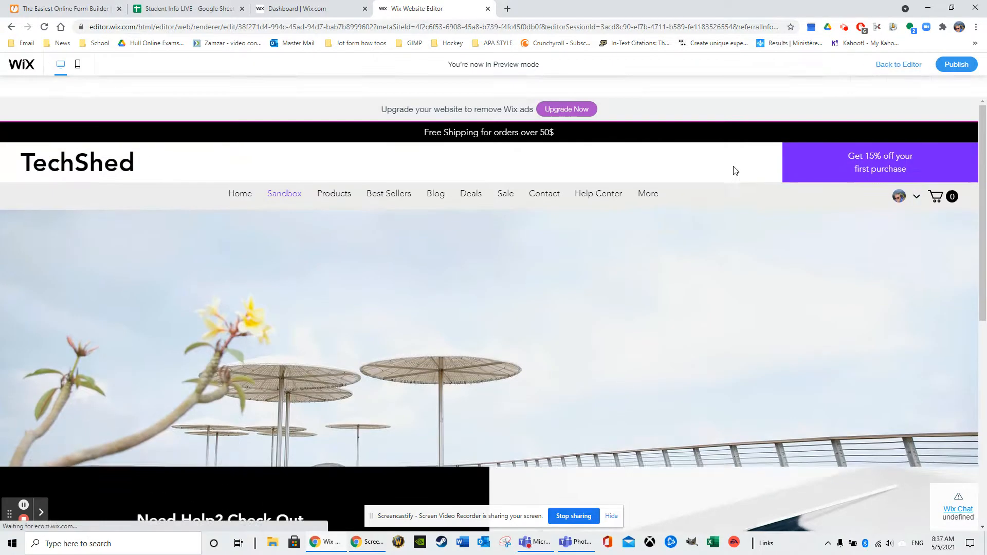
scroll(646, 210, down, 5)
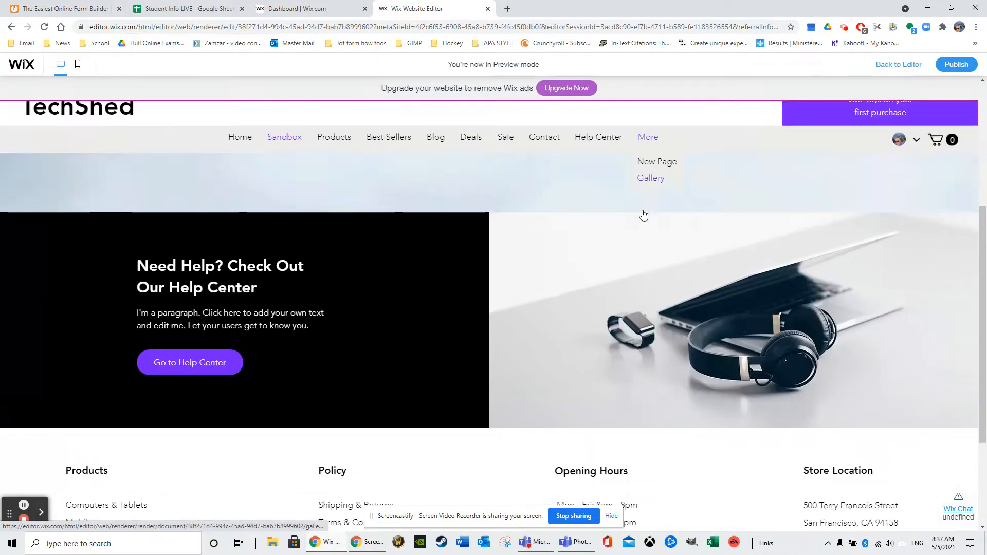
scroll(632, 241, down, 2)
scroll(638, 236, up, 5)
scroll(643, 218, down, 5)
scroll(638, 219, up, 8)
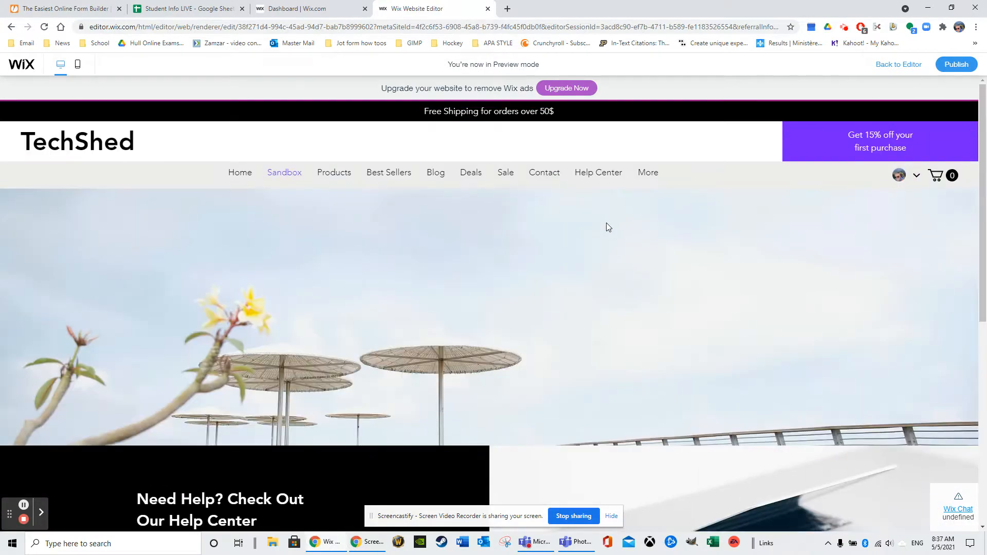
click(886, 64)
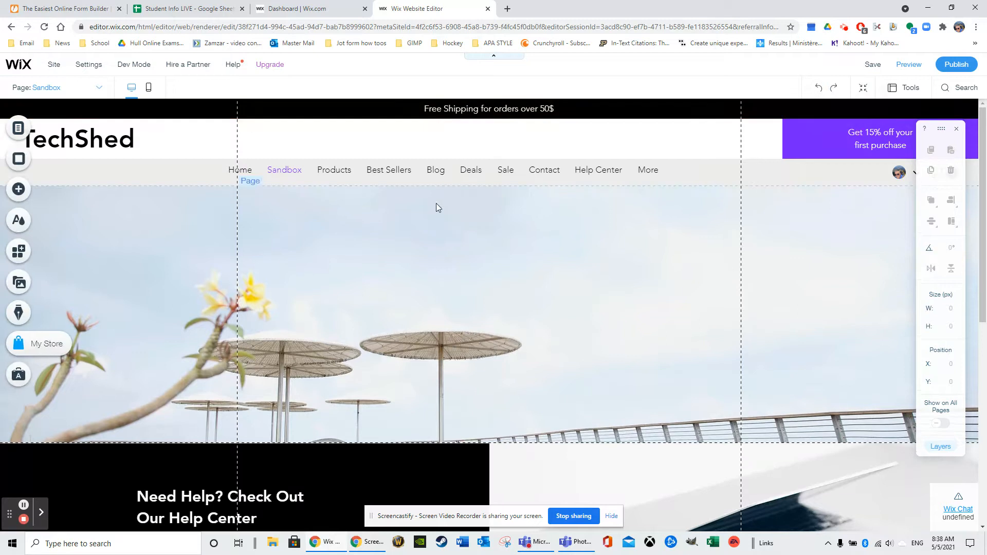
- View the background image library without choosing a picture, and set the current background image's opacity to 56%
click(18, 159)
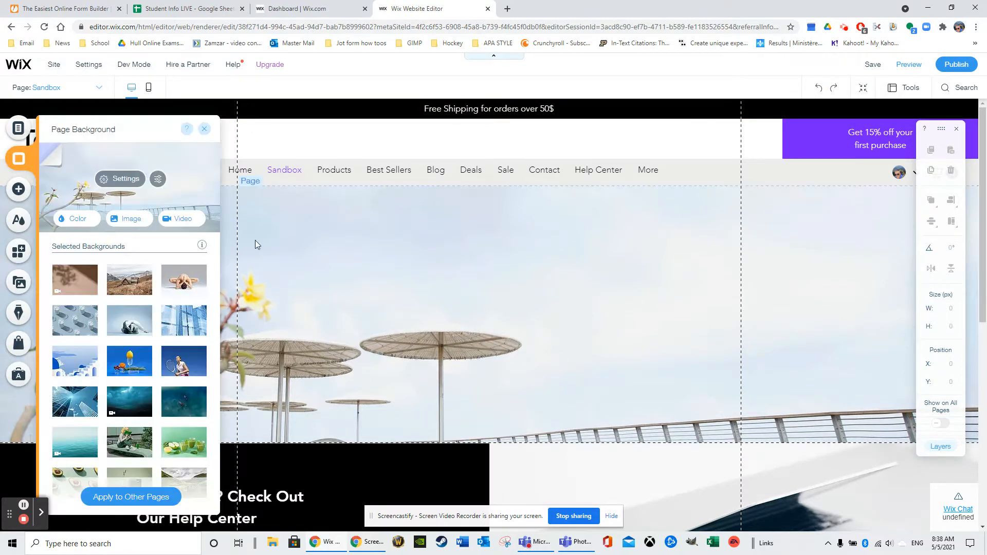
click(123, 221)
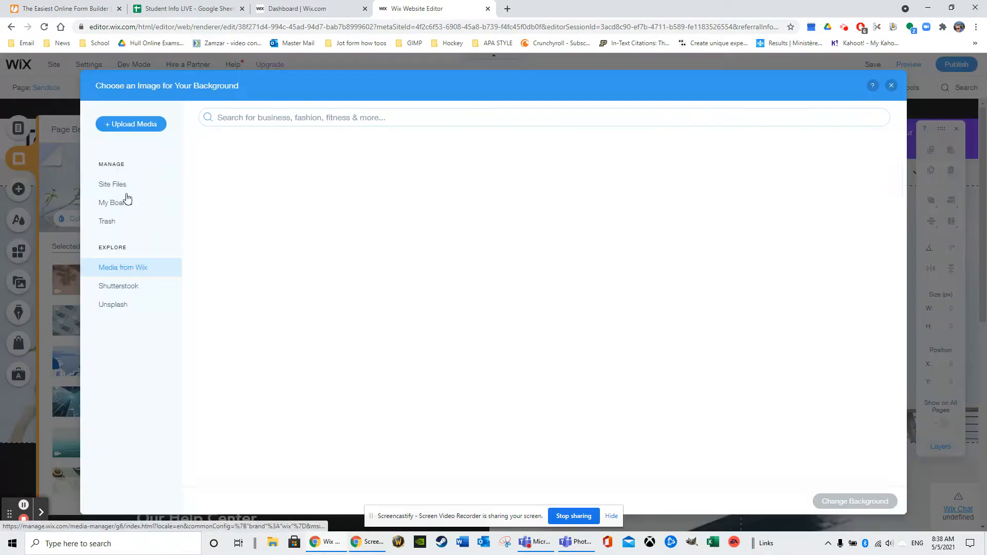
click(891, 86)
click(110, 179)
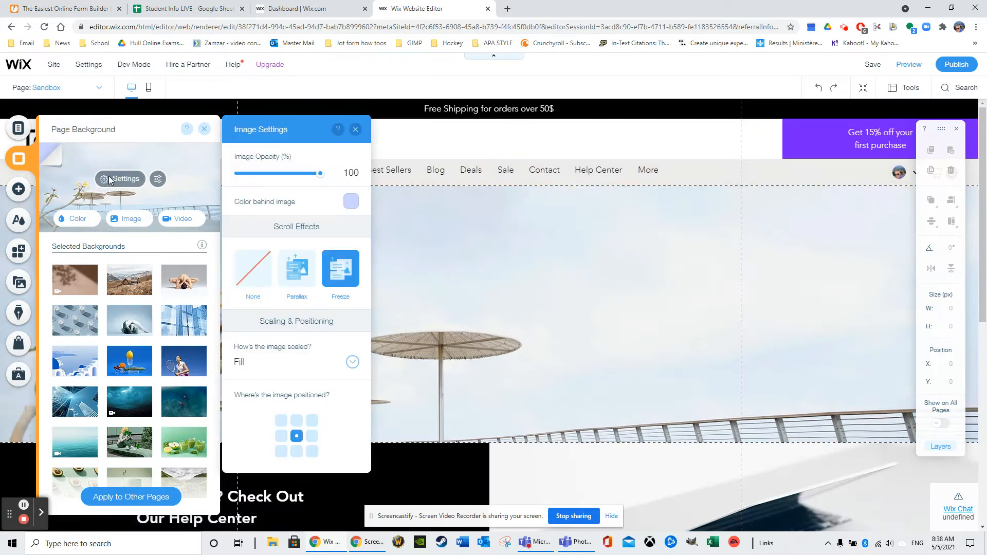
drag(256, 178, 284, 178)
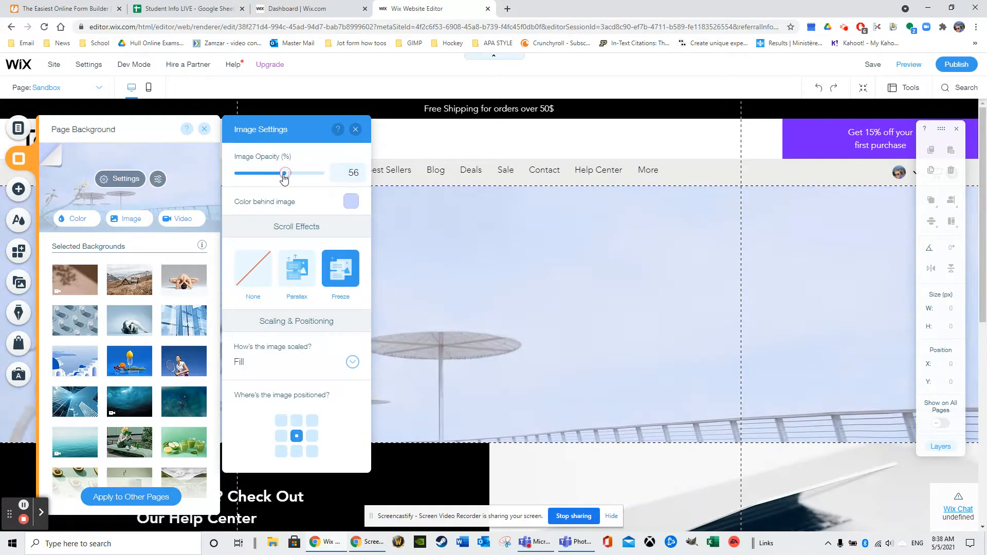
- Try red, dark blue, amber and dark gray as the color behind the image, settling on the custom lime green
click(351, 201)
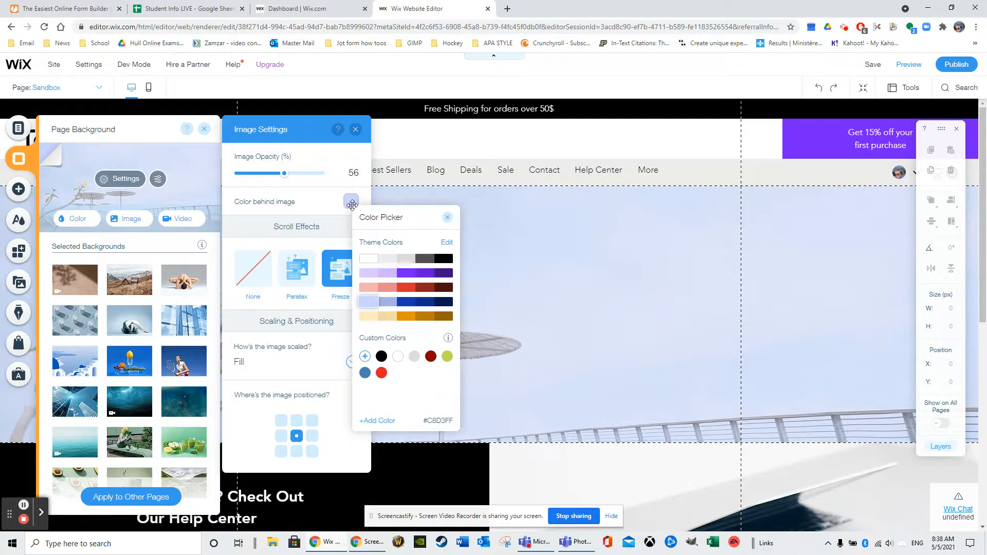
click(364, 260)
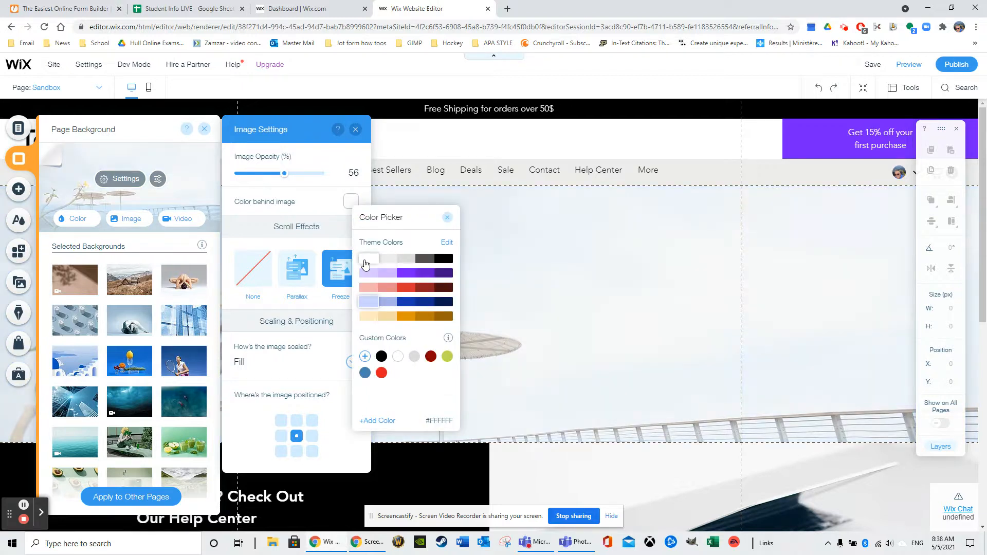
click(406, 273)
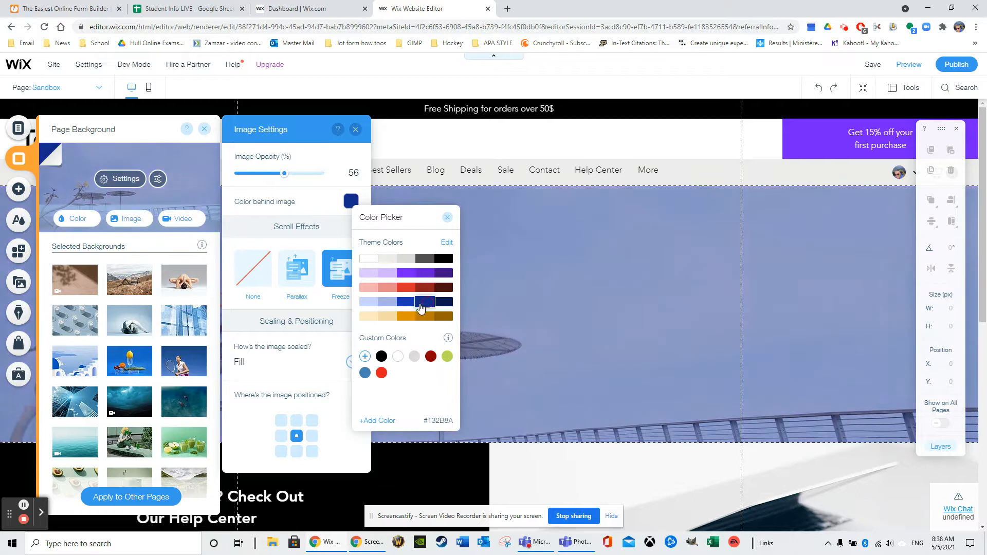
click(406, 316)
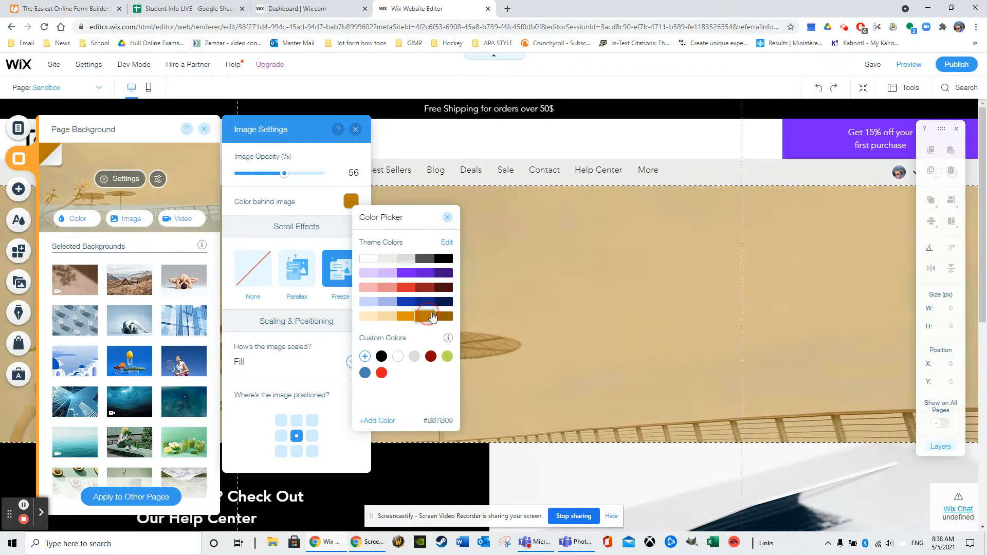
click(443, 316)
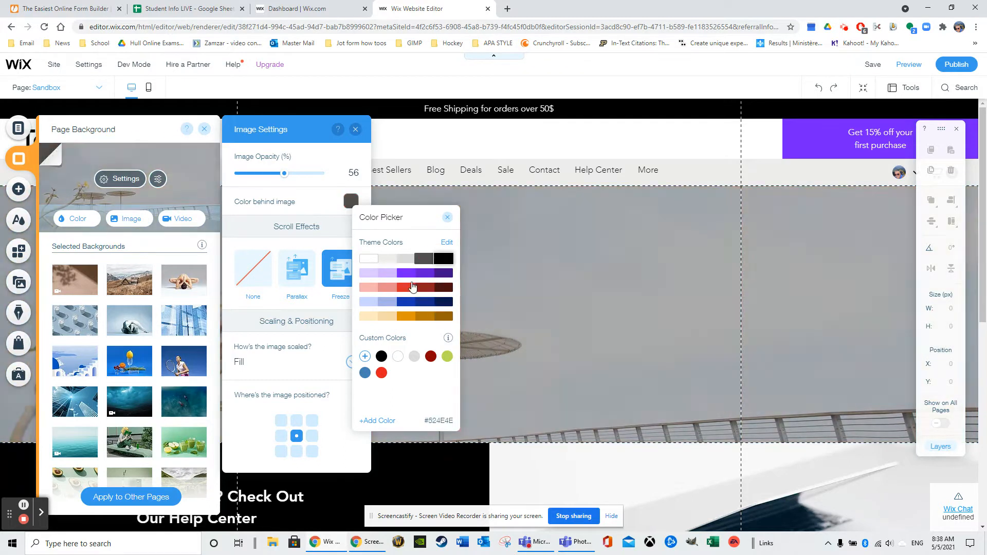
click(406, 287)
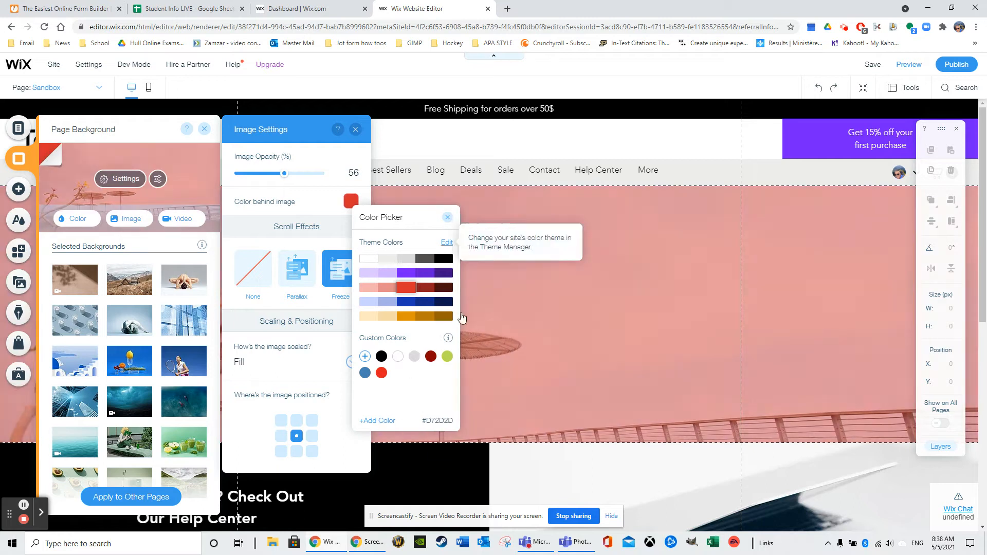
click(447, 358)
click(449, 218)
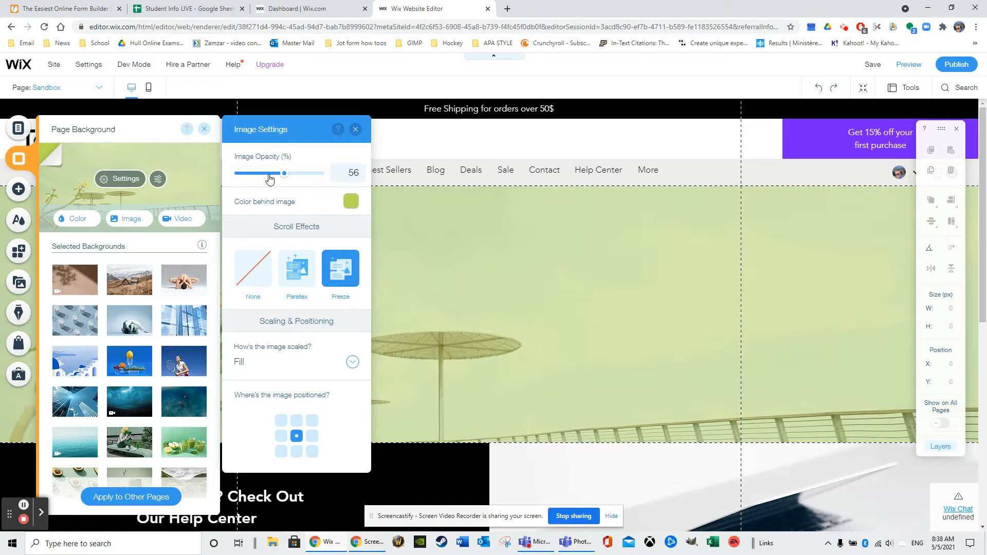
- Set the background image's opacity to 79% and review the image scaling options, keeping Fill
drag(273, 178, 304, 175)
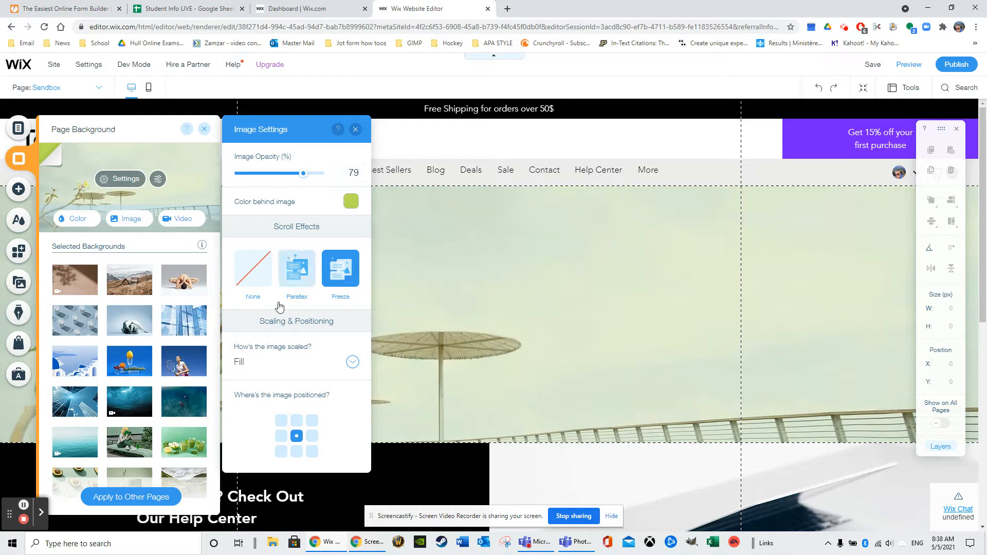
click(352, 363)
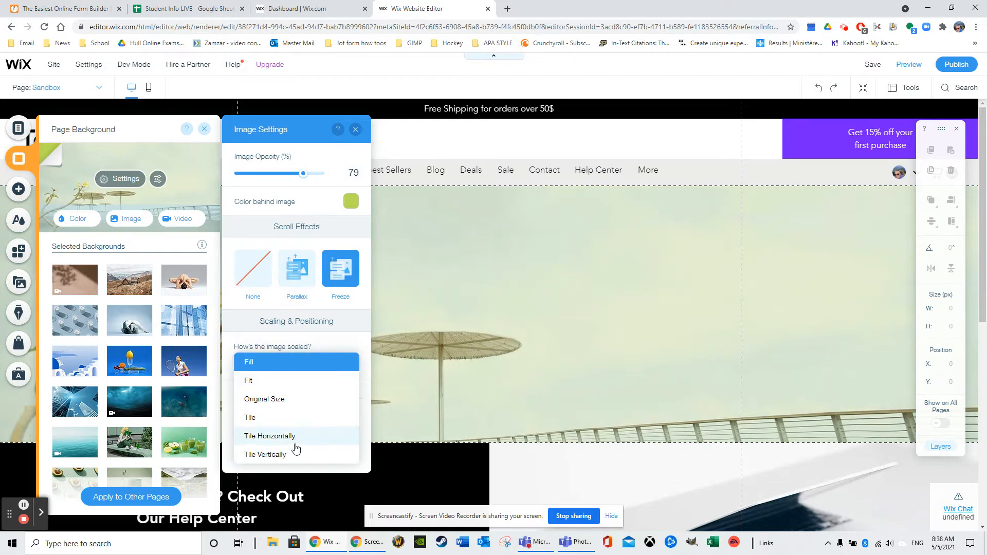
click(337, 338)
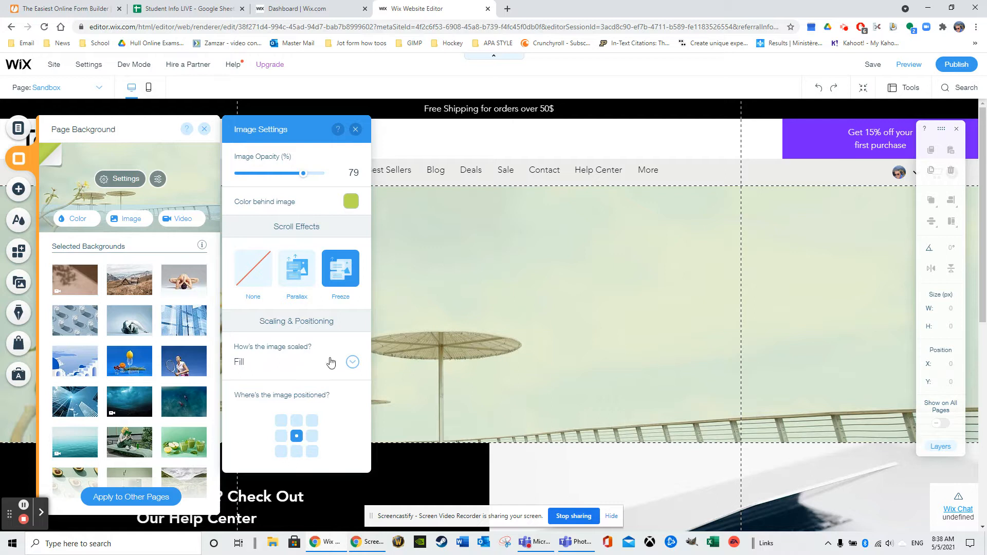
- Try the middle-right position for the background image, return it to the center, and close the image settings
click(312, 437)
click(296, 438)
click(312, 436)
click(297, 436)
click(356, 129)
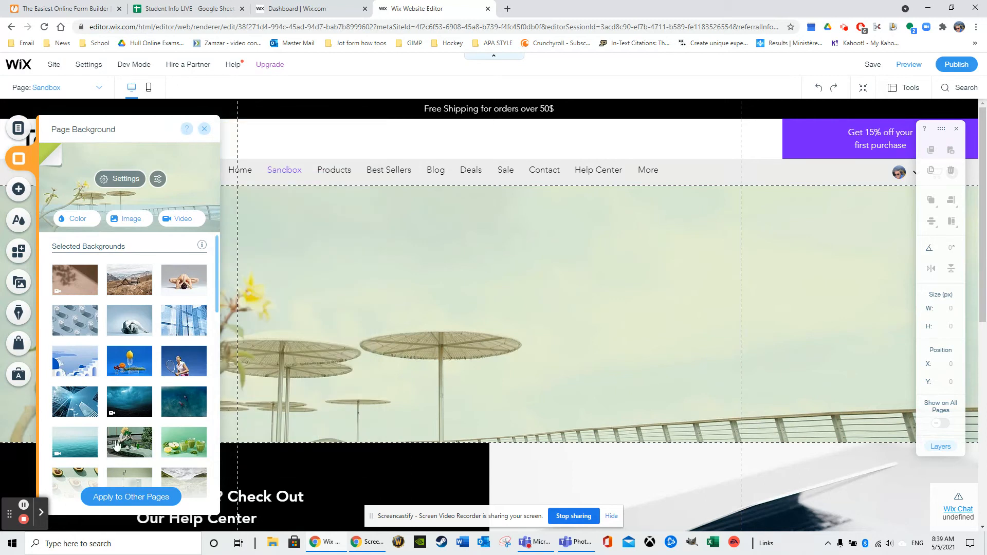
- Browse the thumbnails under Selected Backgrounds for the Sandbox page
scroll(103, 391, down, 5)
scroll(99, 370, down, 3)
scroll(96, 314, up, 4)
scroll(94, 307, down, 5)
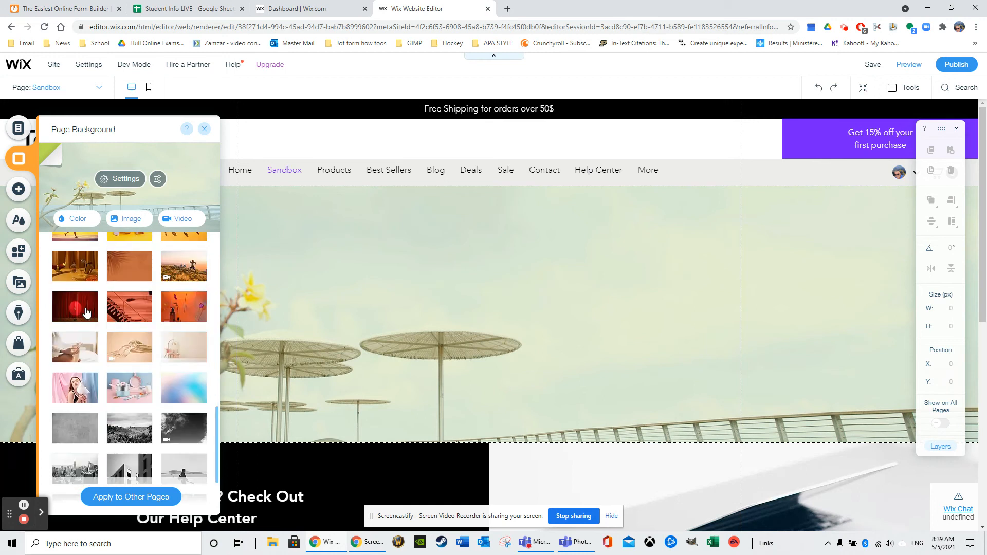